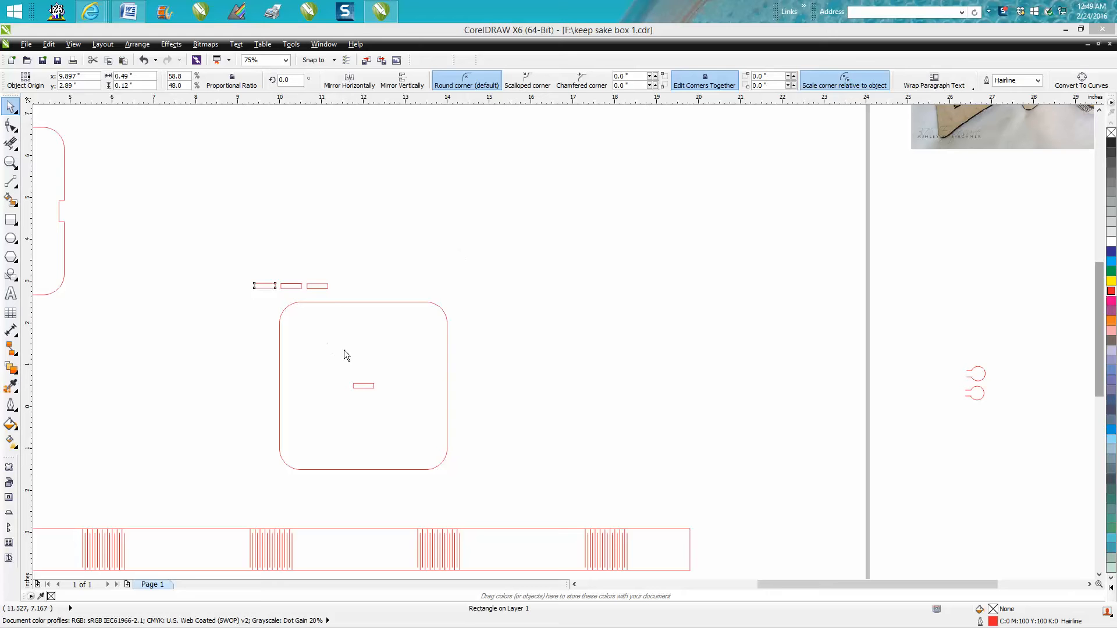
Align the small slot rectangle in the middle of the rounded square to the square's top edge.
{"action": "left_click", "coordinate": [367, 386]}
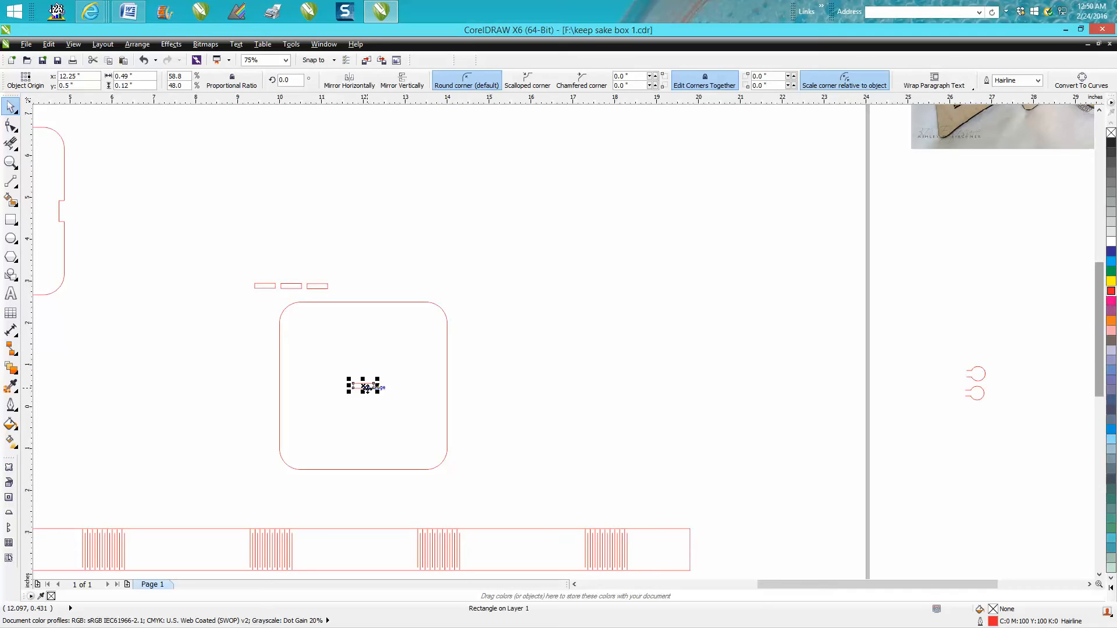
{"action": "left_click", "coordinate": [280, 379], "text": "shift"}
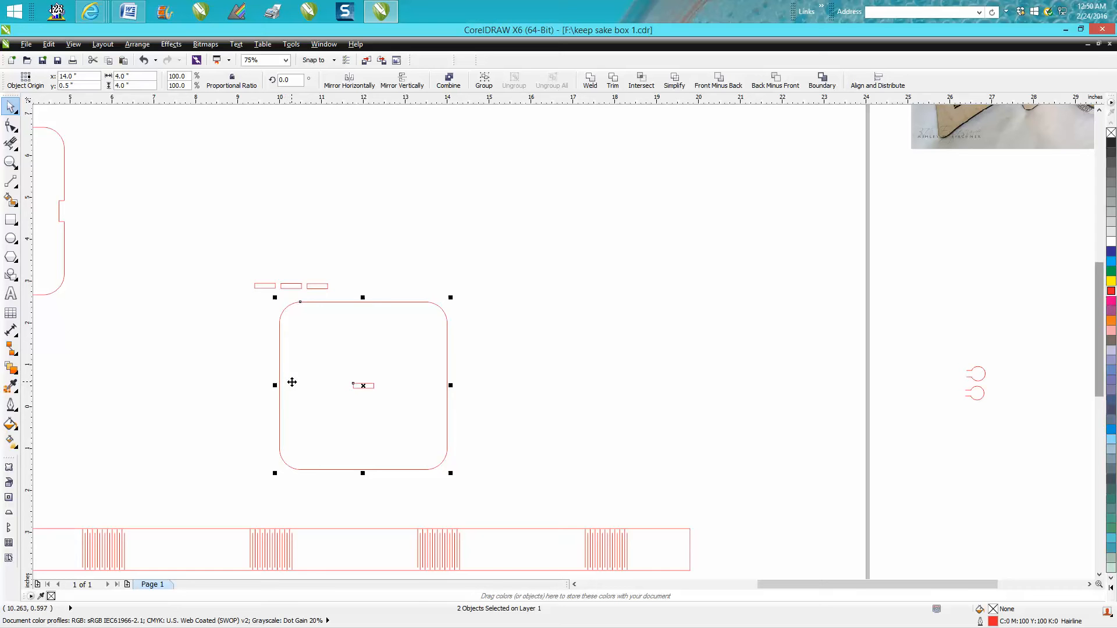
{"action": "key", "text": "t"}
{"action": "left_click", "coordinate": [258, 321]}
Group the rounded square with its top slot rectangle and rotate the group 90 degrees.
{"action": "left_click_drag", "start_coordinate": [284, 361], "coordinate": [469, 481]}
{"action": "left_click", "coordinate": [137, 44]}
{"action": "left_click", "coordinate": [166, 160]}
{"action": "left_click_drag", "start_coordinate": [293, 81], "coordinate": [272, 80]}
{"action": "type", "text": "90"}
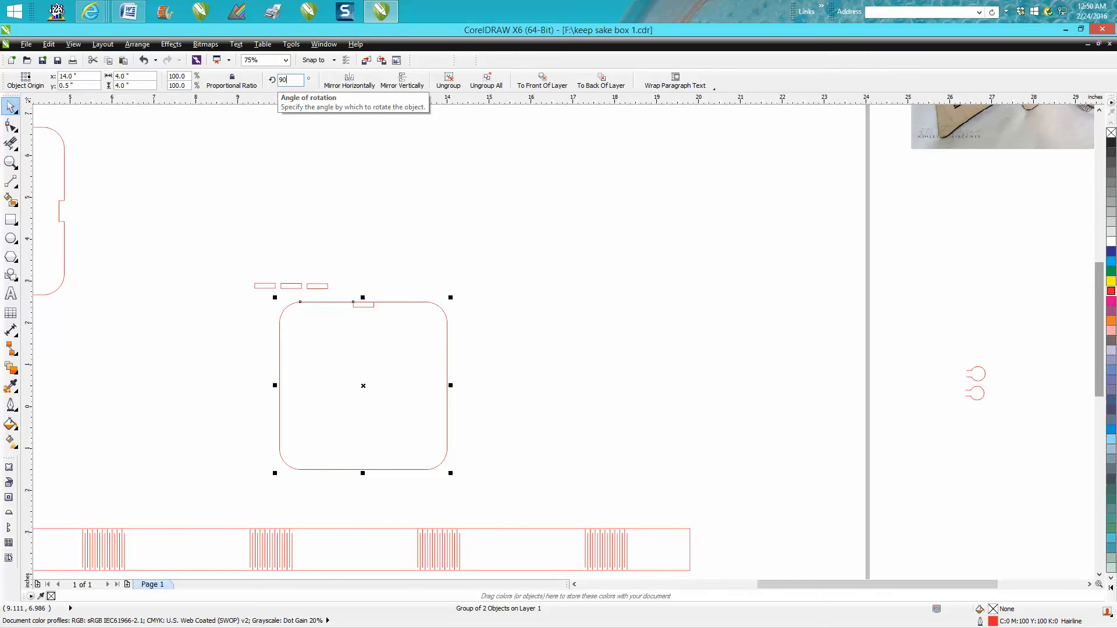
{"action": "key", "text": "Return"}
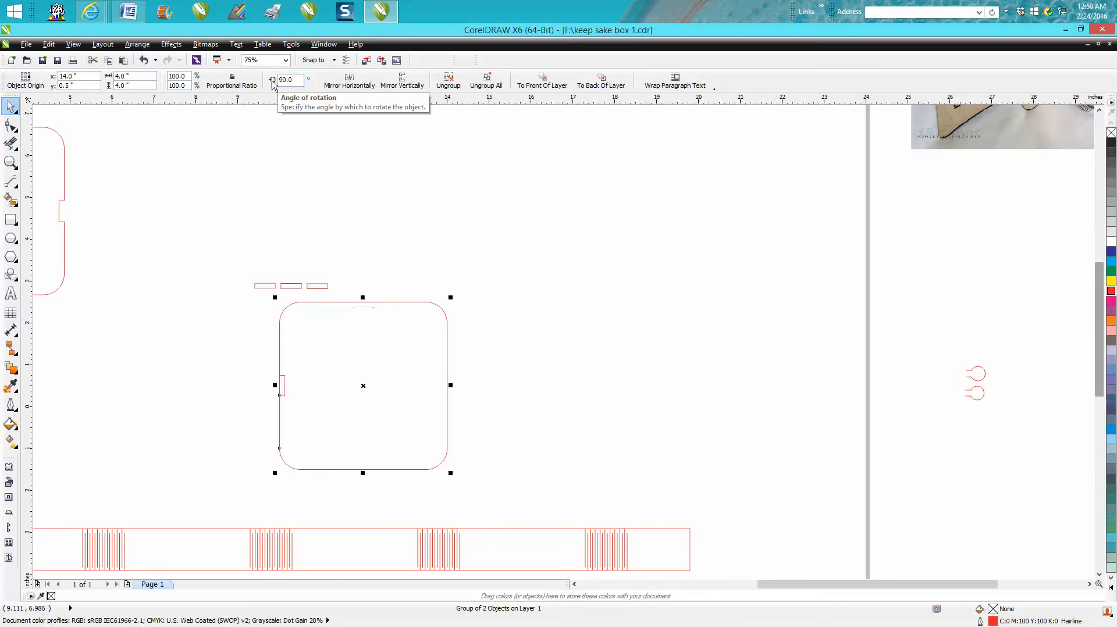
Center the rightmost of the three spare slot rectangles on the page and align it to the rounded square's top edge.
{"action": "left_click", "coordinate": [324, 287]}
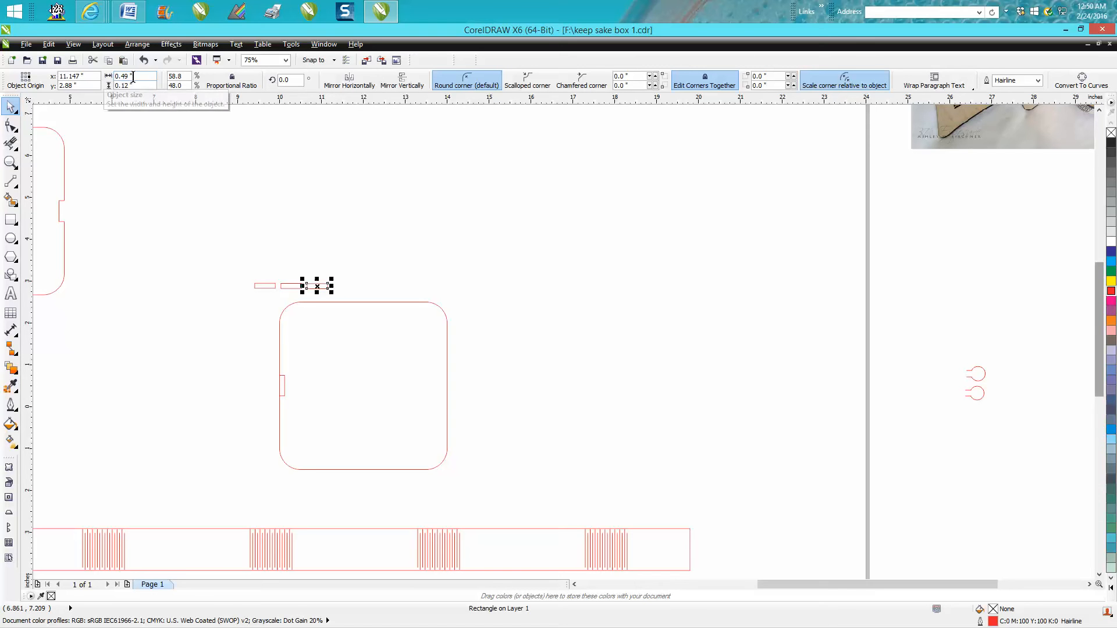
{"action": "key", "text": "p"}
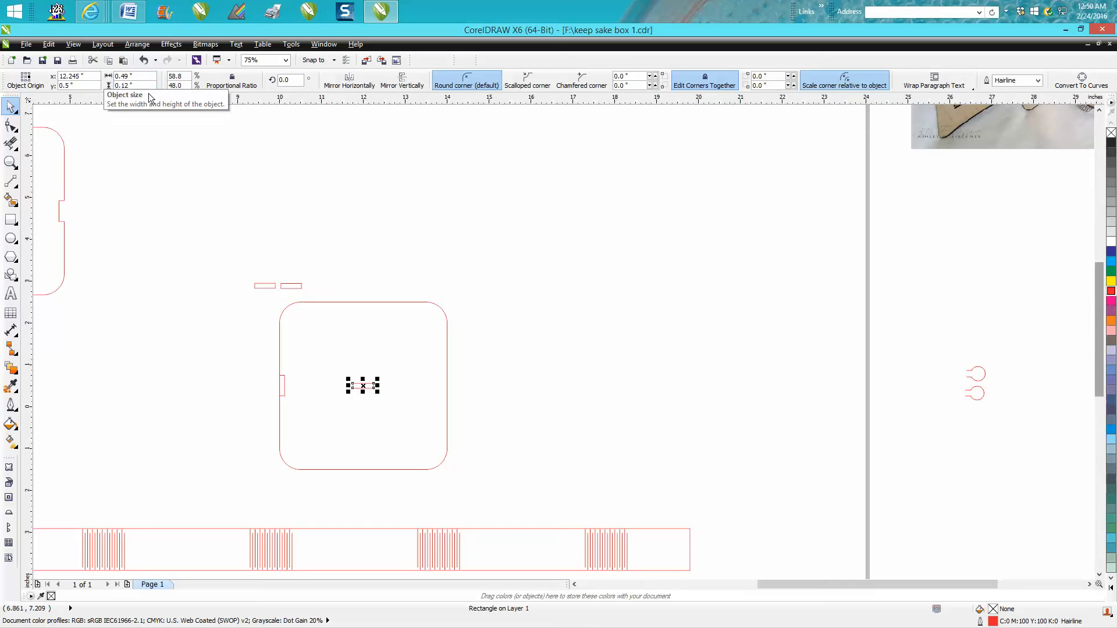
{"action": "left_click", "coordinate": [280, 342], "text": "shift"}
{"action": "key", "text": "t"}
Group the square carrying the left slot with its new top slot rectangle and rotate the group 90 degrees.
{"action": "left_click_drag", "start_coordinate": [265, 294], "coordinate": [466, 486]}
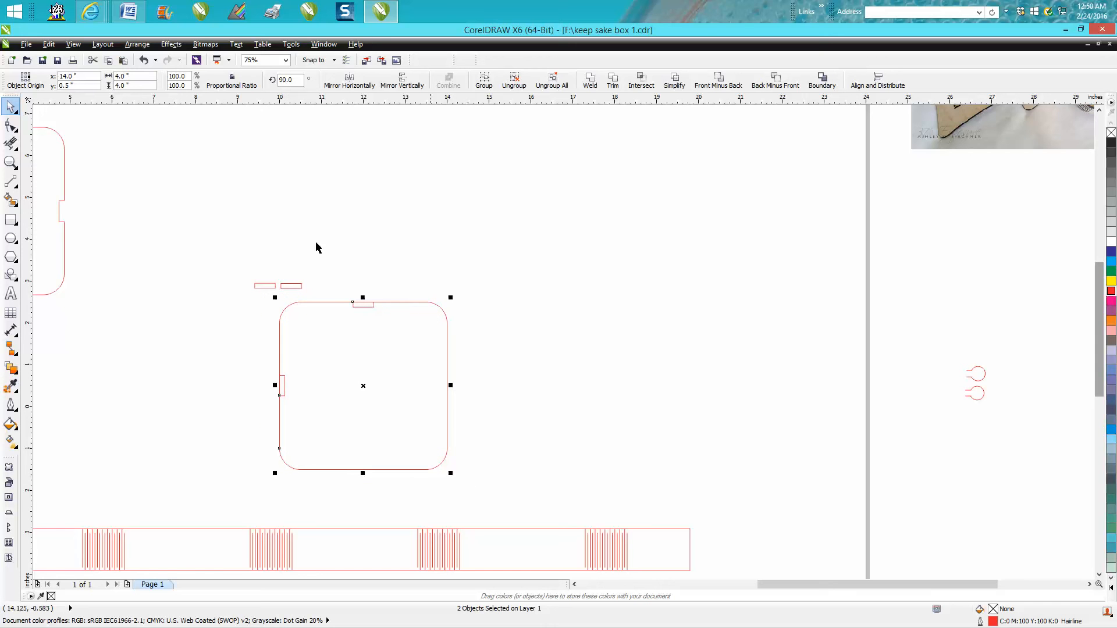
{"action": "left_click", "coordinate": [138, 45]}
{"action": "left_click", "coordinate": [175, 163]}
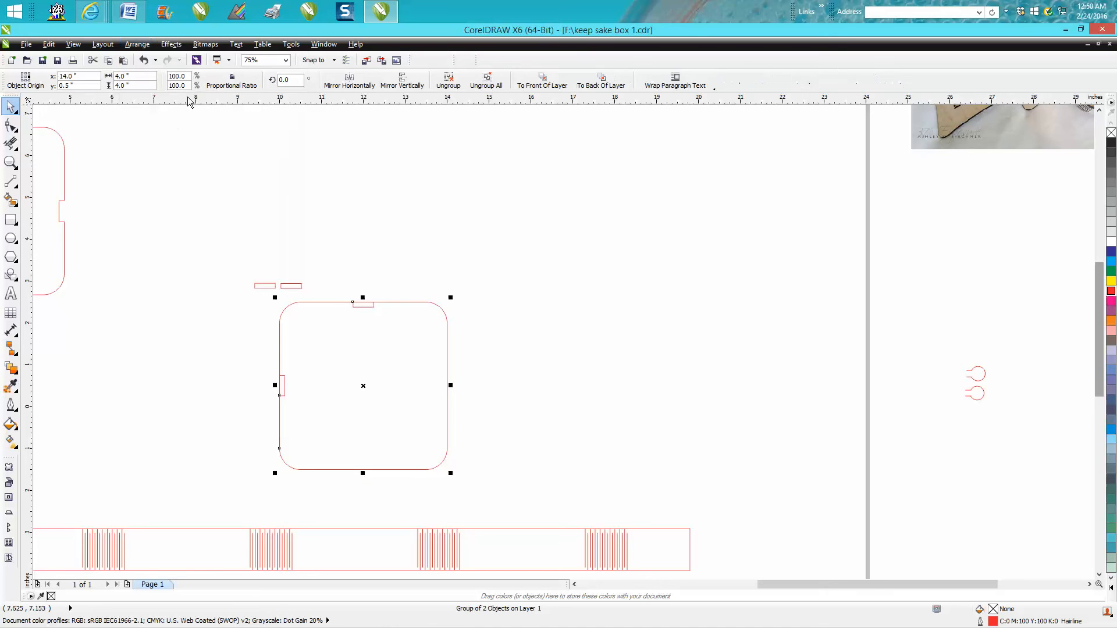
{"action": "double_click", "coordinate": [294, 81]}
{"action": "type", "text": "90"}
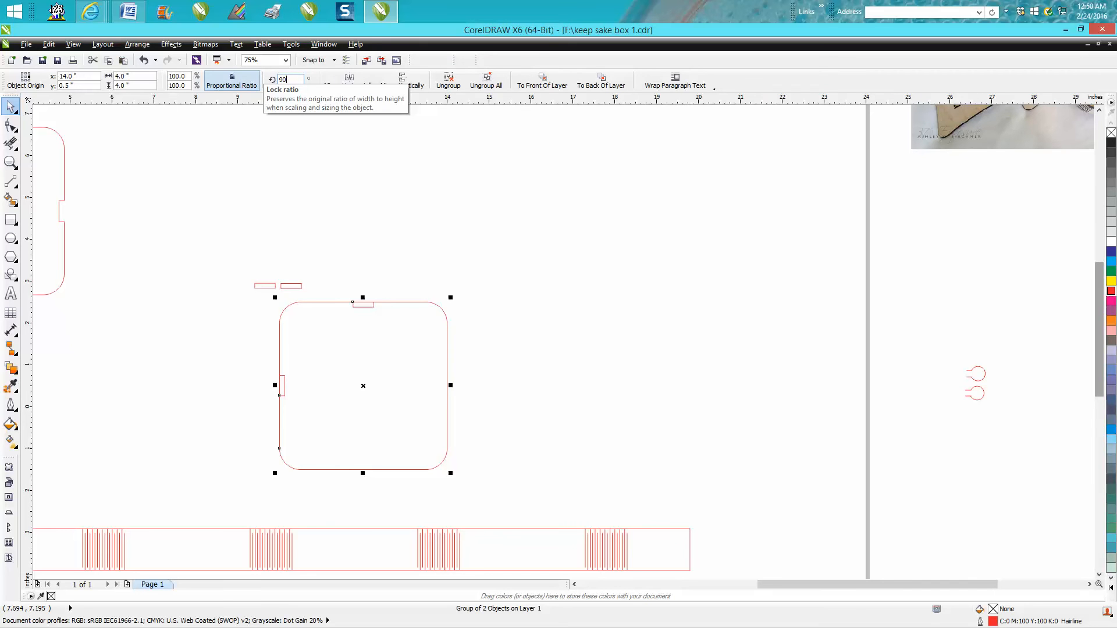
{"action": "key", "text": "Return"}
Center the right one of the two remaining spare slot rectangles on the page and align it to the square's top edge.
{"action": "left_click", "coordinate": [295, 286]}
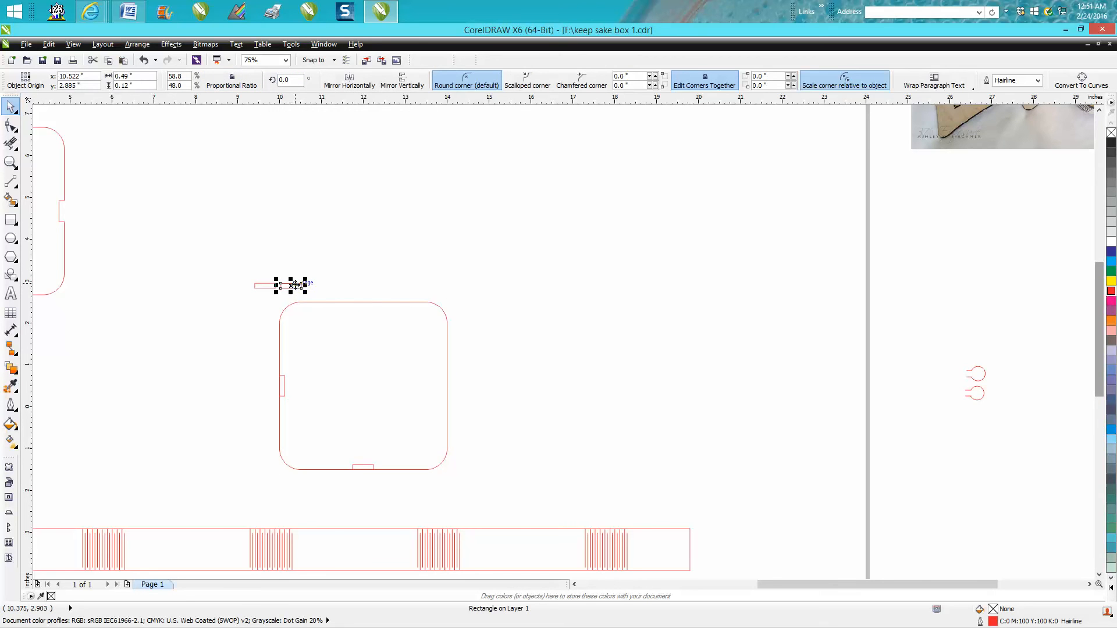
{"action": "key", "text": "p"}
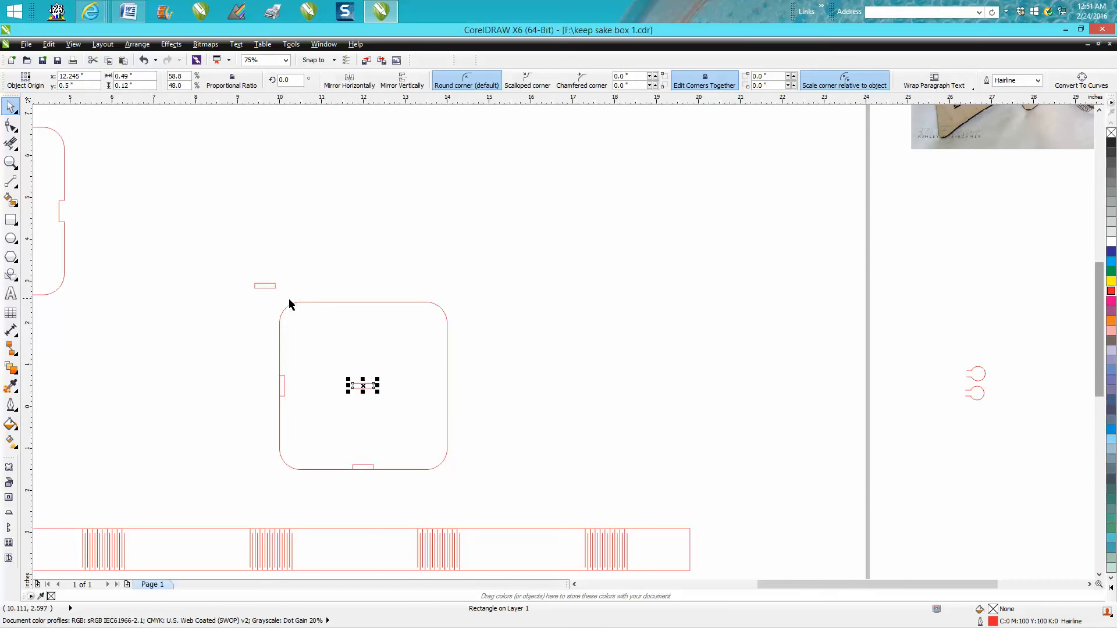
{"action": "left_click", "coordinate": [348, 302], "text": "shift"}
{"action": "key", "text": "t"}
Group the square carrying the left and bottom slots with its new top slot rectangle and rotate the group 90 degrees.
{"action": "left_click_drag", "start_coordinate": [265, 296], "coordinate": [465, 484]}
{"action": "left_click", "coordinate": [137, 44]}
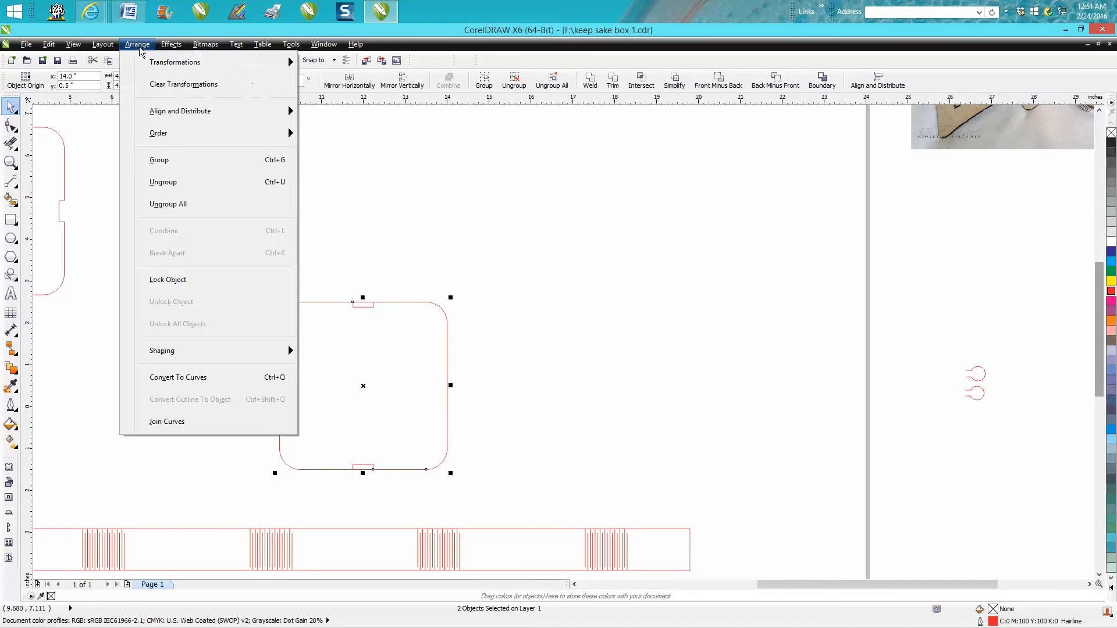
{"action": "left_click", "coordinate": [166, 161]}
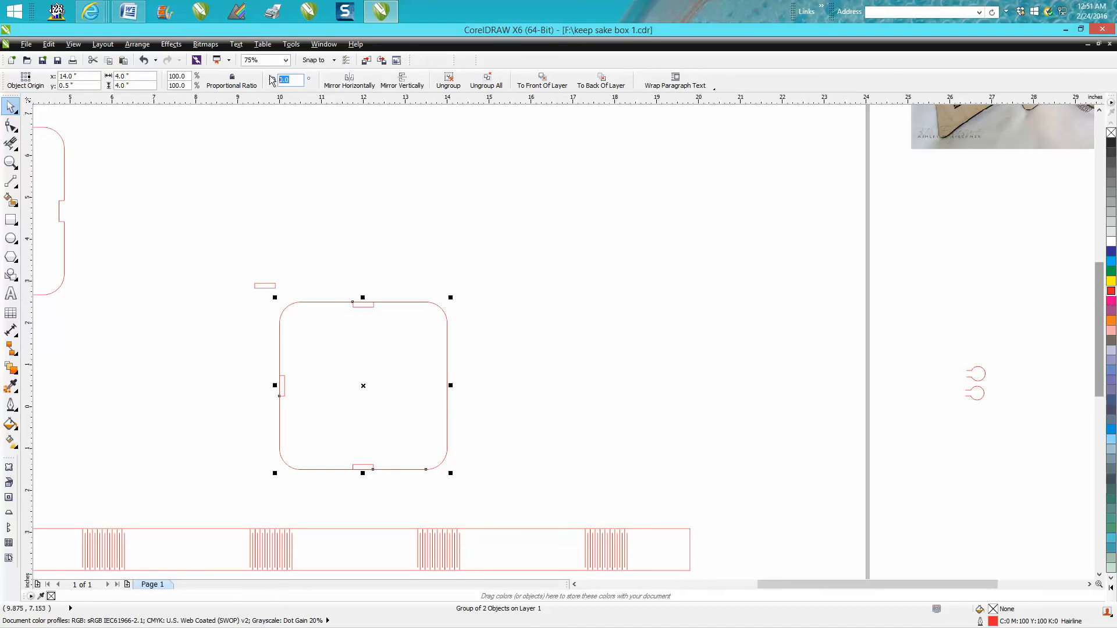
{"action": "type", "text": "90"}
{"action": "key", "text": "Return"}
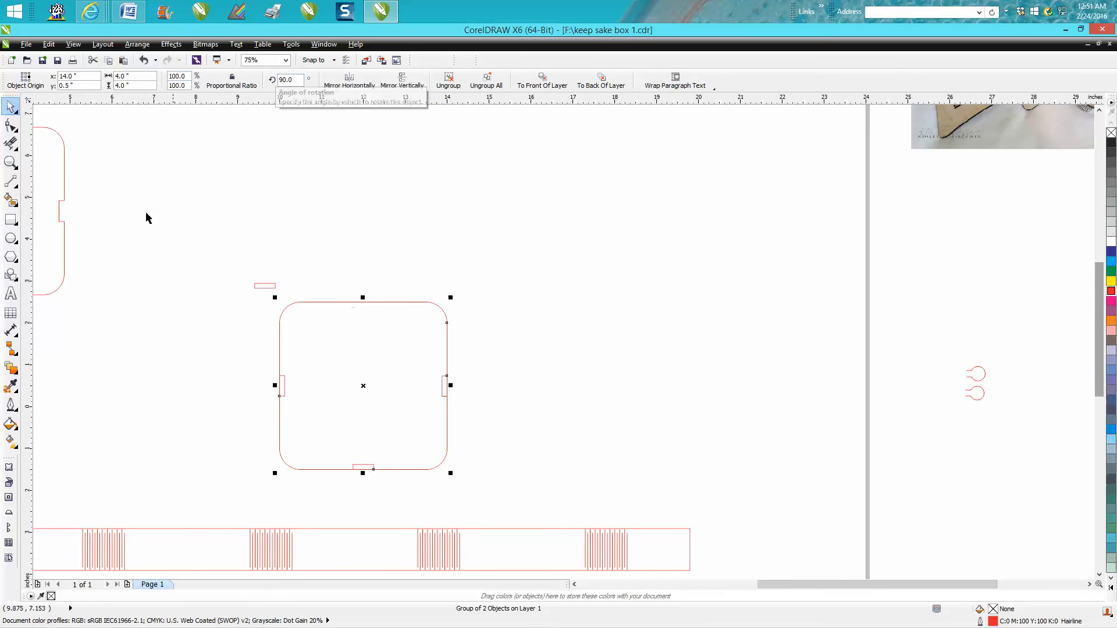
Center the last spare slot rectangle on the page and align it to the square's top edge.
{"action": "left_click", "coordinate": [265, 287]}
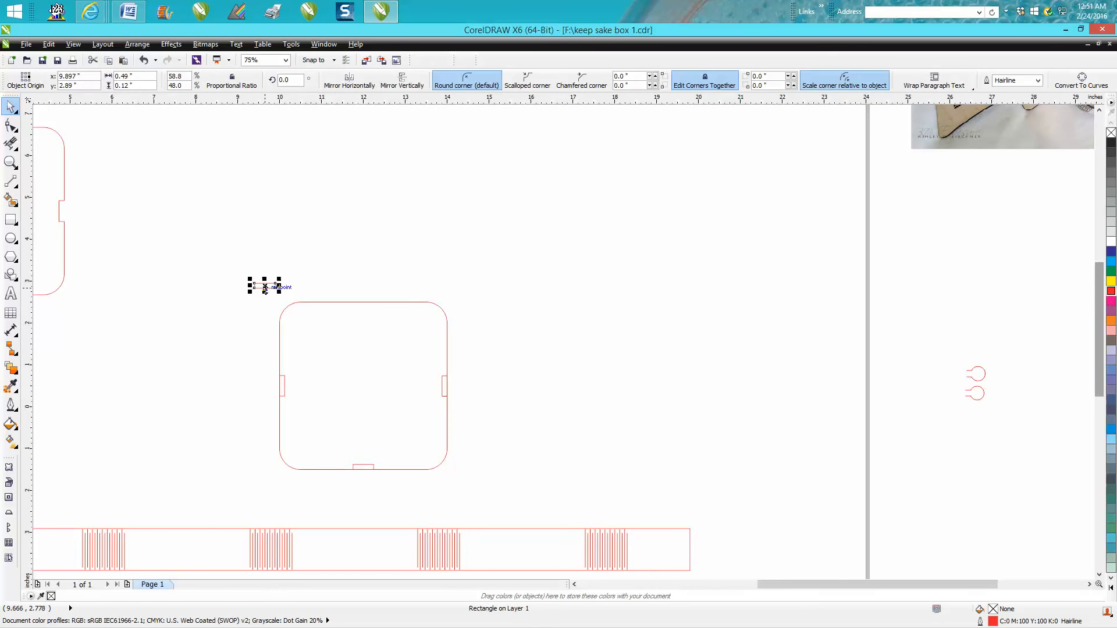
{"action": "key", "text": "p"}
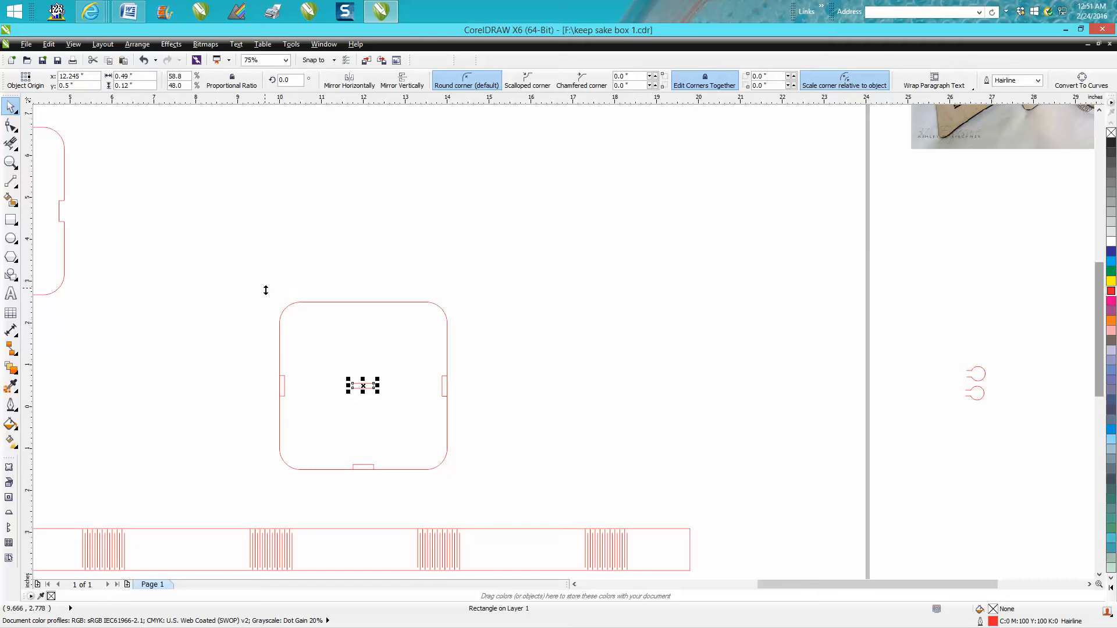
{"action": "left_click", "coordinate": [280, 336], "text": "shift"}
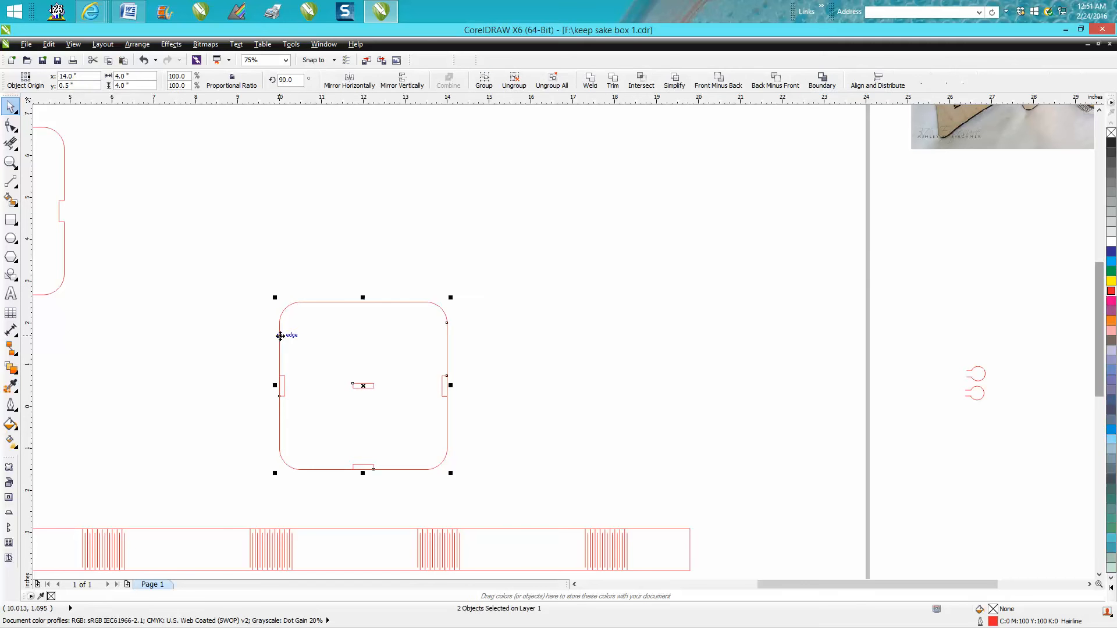
{"action": "key", "text": "t"}
Group the rounded square, already carrying three slots, with its new top slot rectangle.
{"action": "left_click_drag", "start_coordinate": [259, 289], "coordinate": [493, 496]}
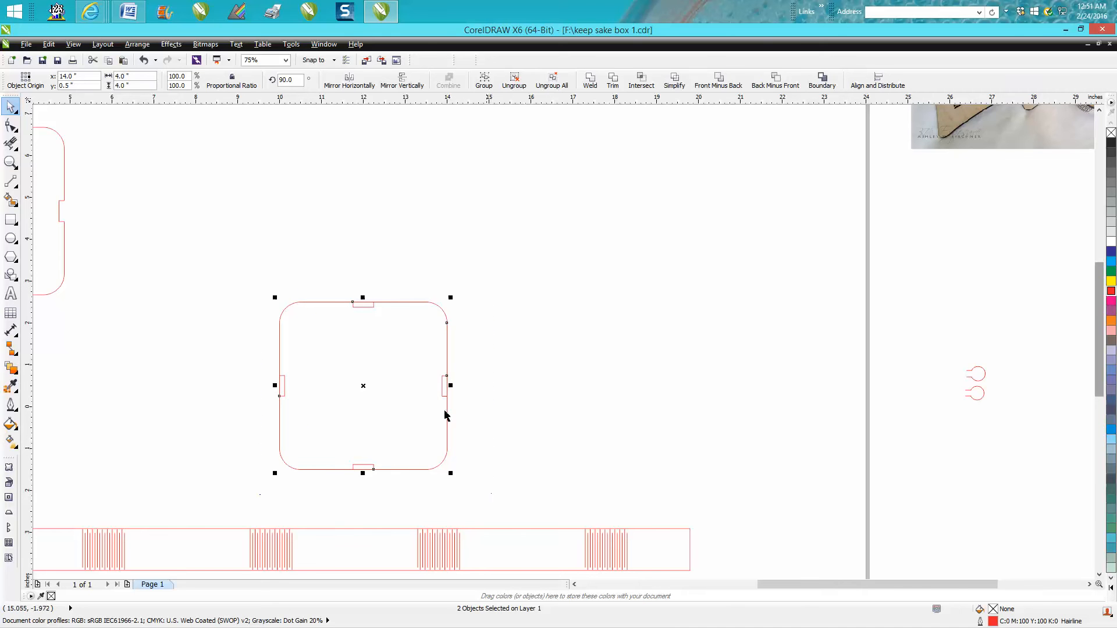
{"action": "left_click", "coordinate": [138, 45]}
{"action": "left_click", "coordinate": [166, 162]}
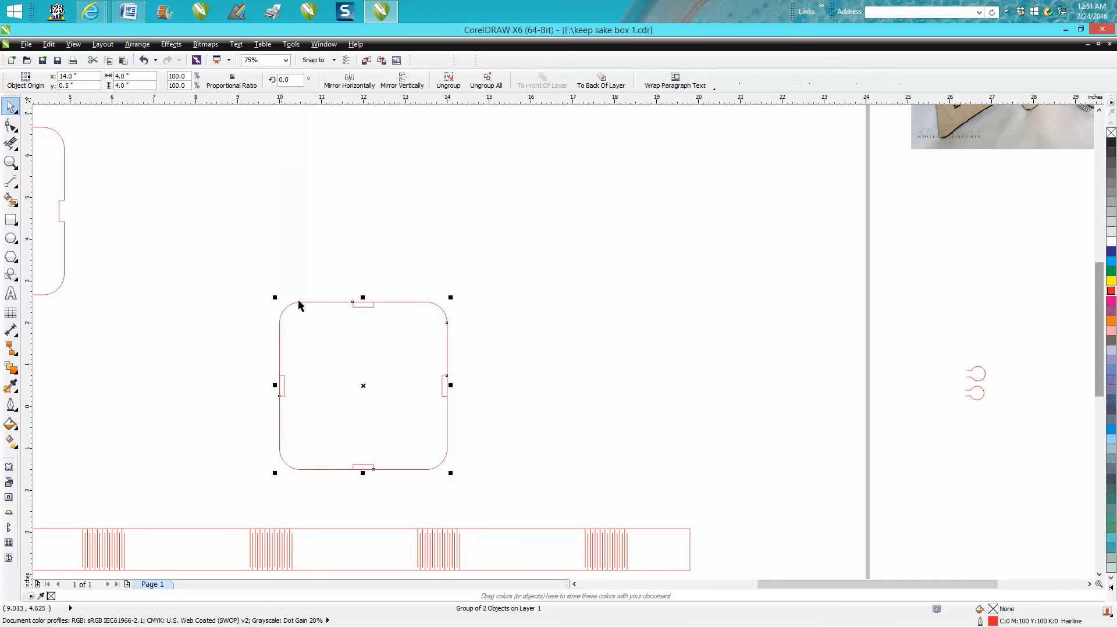
Move the grouped square about 5 inches right and 2.3 inches up, and place a copy about 5.2 inches to its left.
{"action": "left_click_drag", "start_coordinate": [364, 386], "coordinate": [571, 288]}
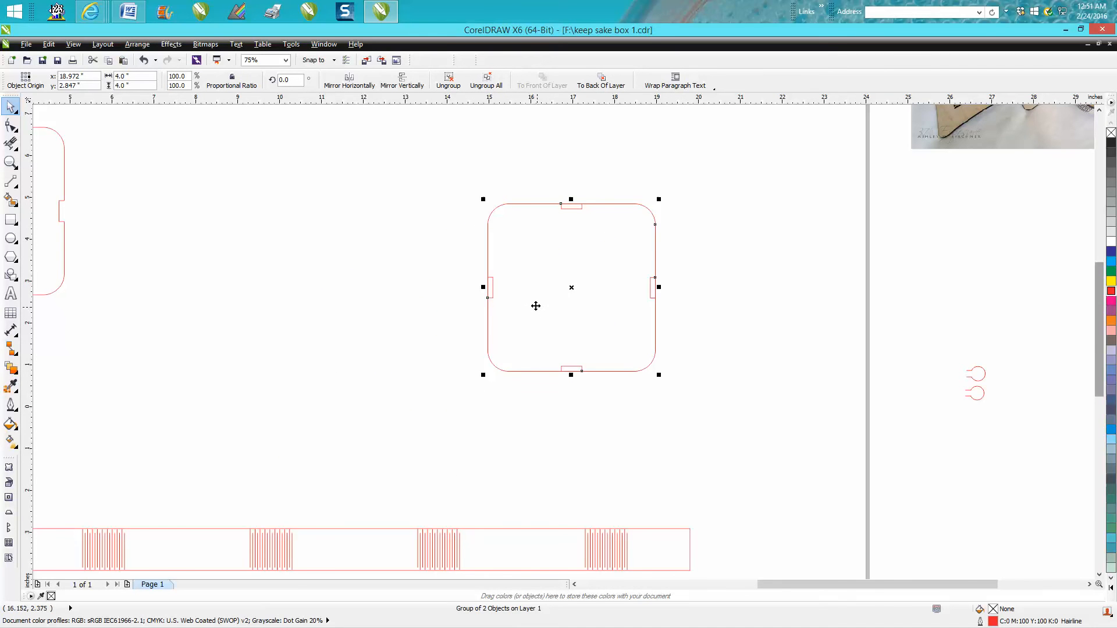
{"action": "left_click_drag", "start_coordinate": [572, 287], "coordinate": [353, 289]}
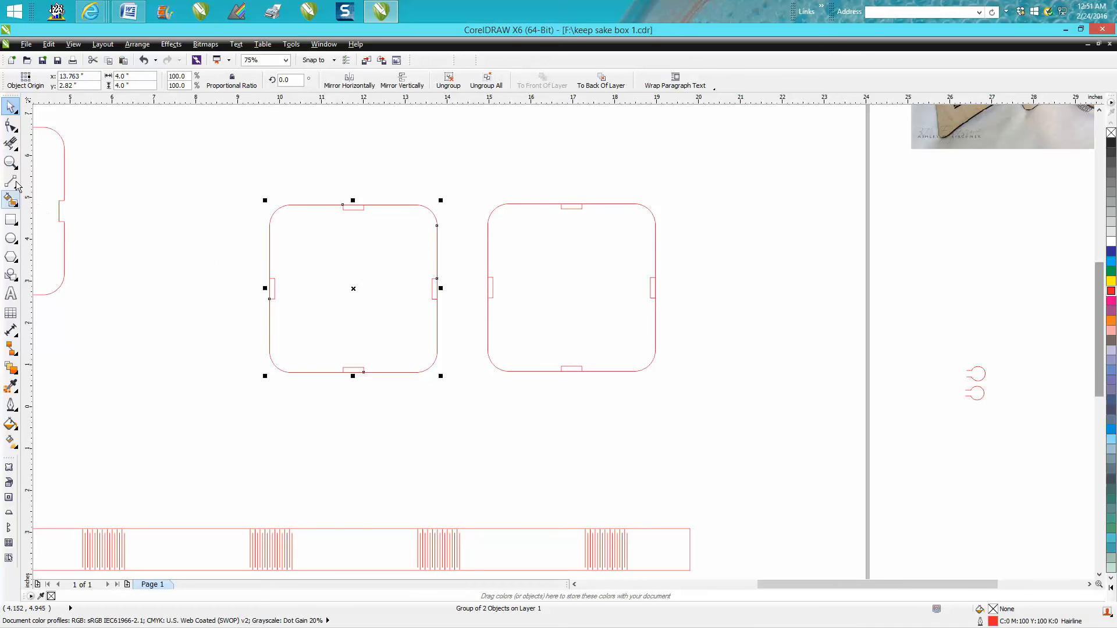
Ungroup all objects of the right-hand slotted square.
{"action": "left_click_drag", "start_coordinate": [464, 194], "coordinate": [749, 419]}
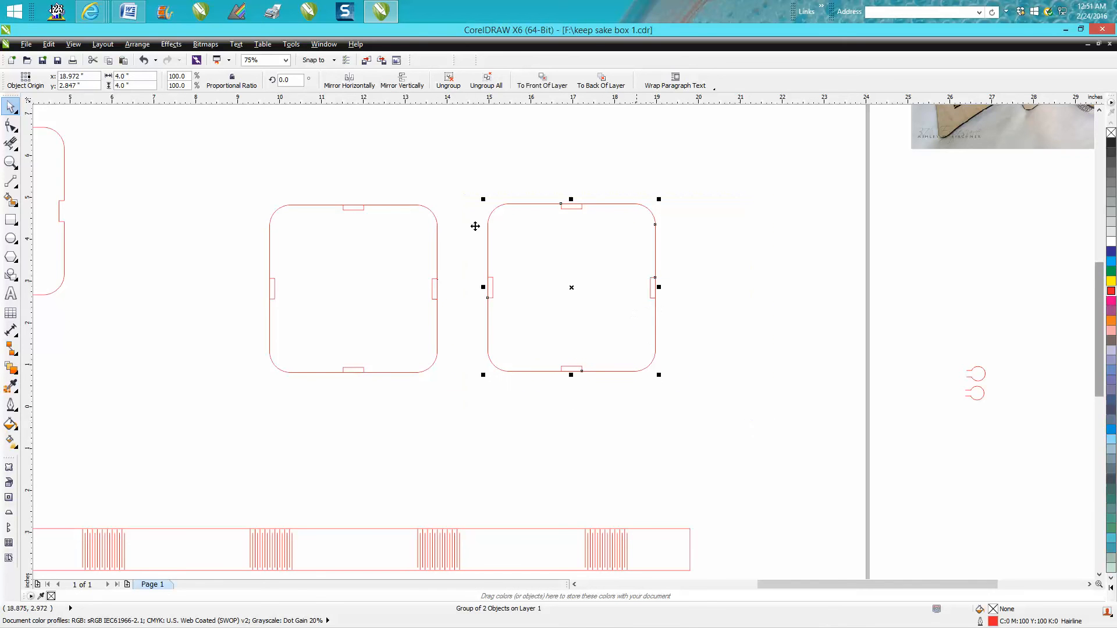
{"action": "left_click", "coordinate": [137, 44]}
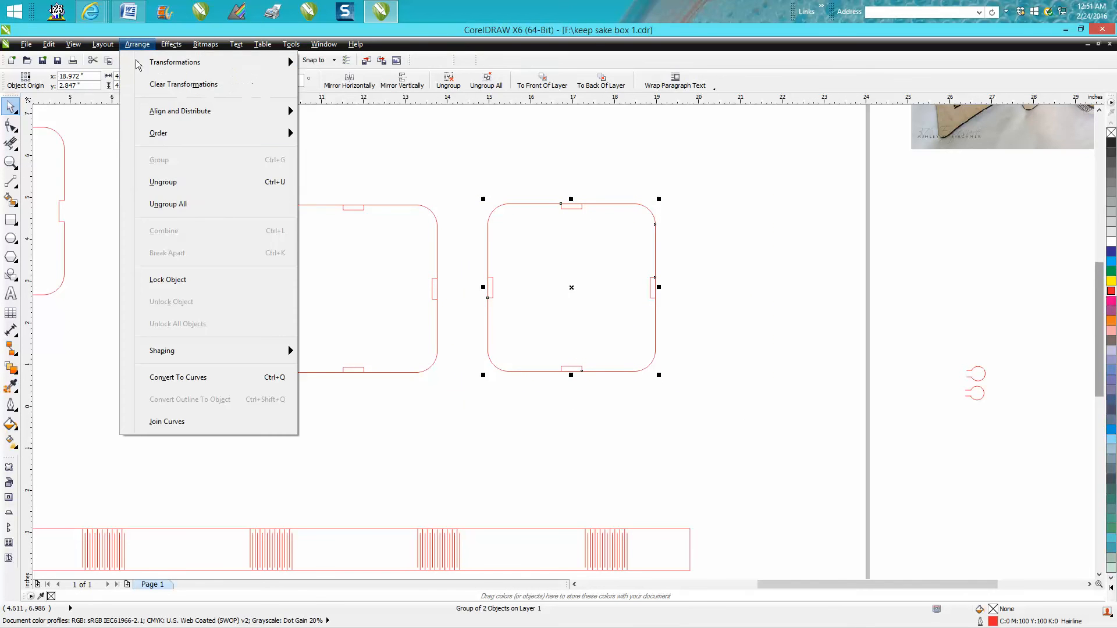
{"action": "left_click", "coordinate": [170, 205]}
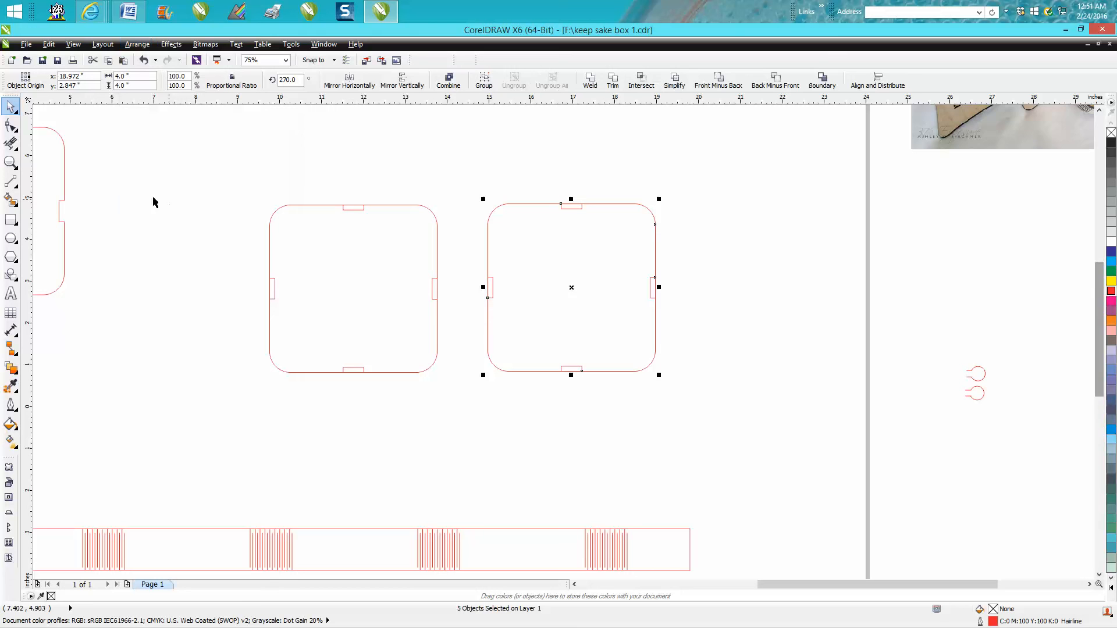
Delete the virtual segments closing the four slots of the right-hand square so each side has an open notch.
{"action": "left_click", "coordinate": [16, 152]}
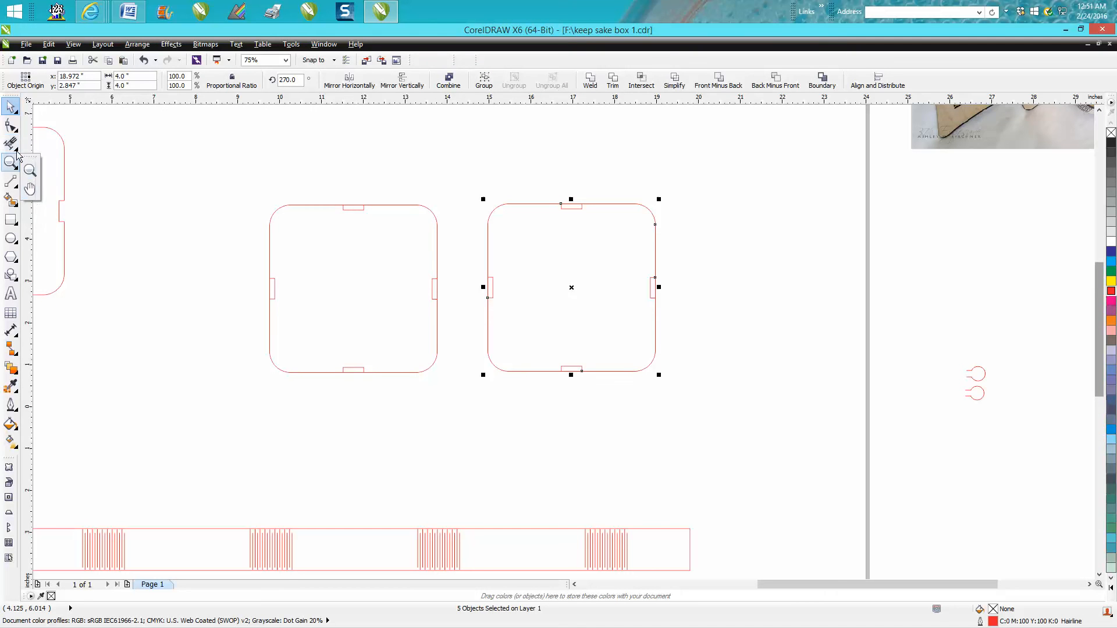
{"action": "left_click", "coordinate": [30, 206]}
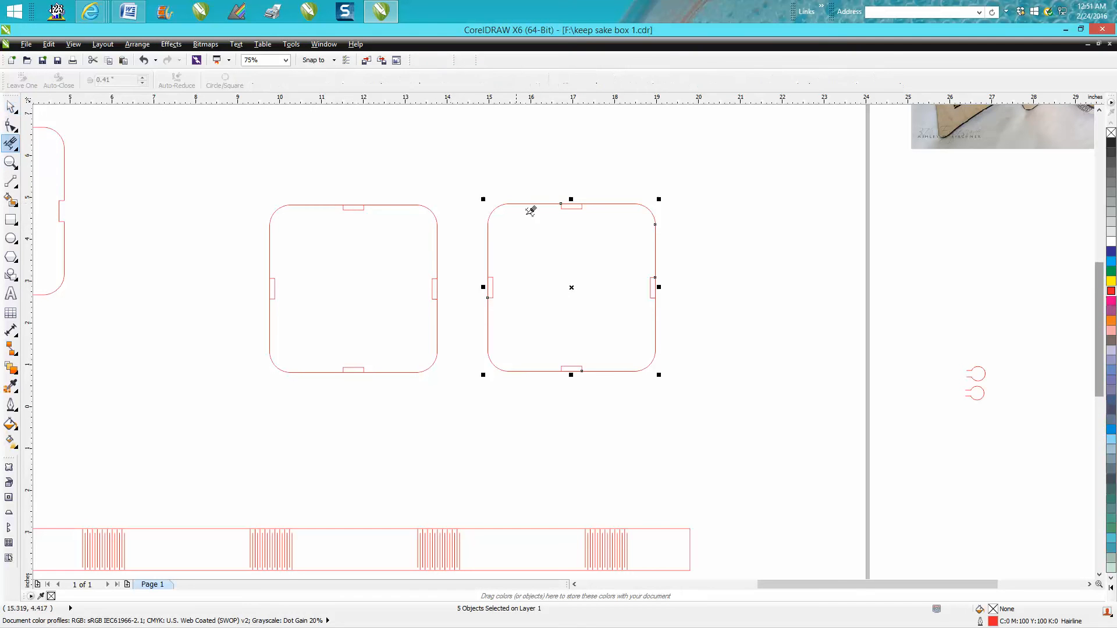
{"action": "left_click", "coordinate": [573, 204]}
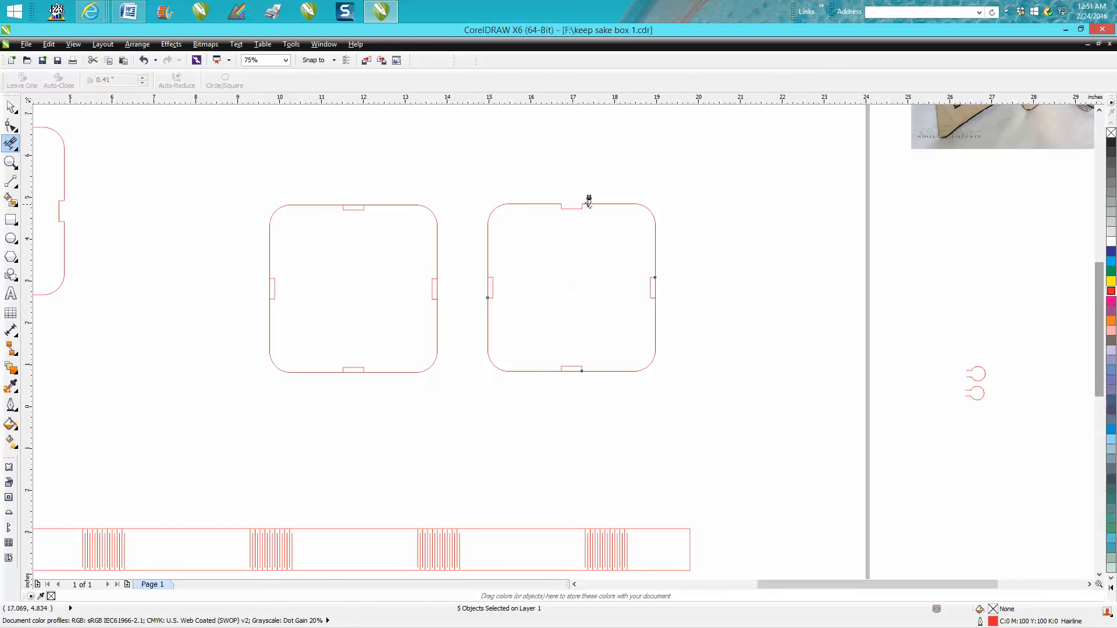
{"action": "left_click", "coordinate": [655, 279]}
{"action": "left_click", "coordinate": [574, 369]}
{"action": "left_click", "coordinate": [490, 284]}
Group all five objects of the notched square and move the group about 3.2 inches to the right.
{"action": "left_click", "coordinate": [11, 106]}
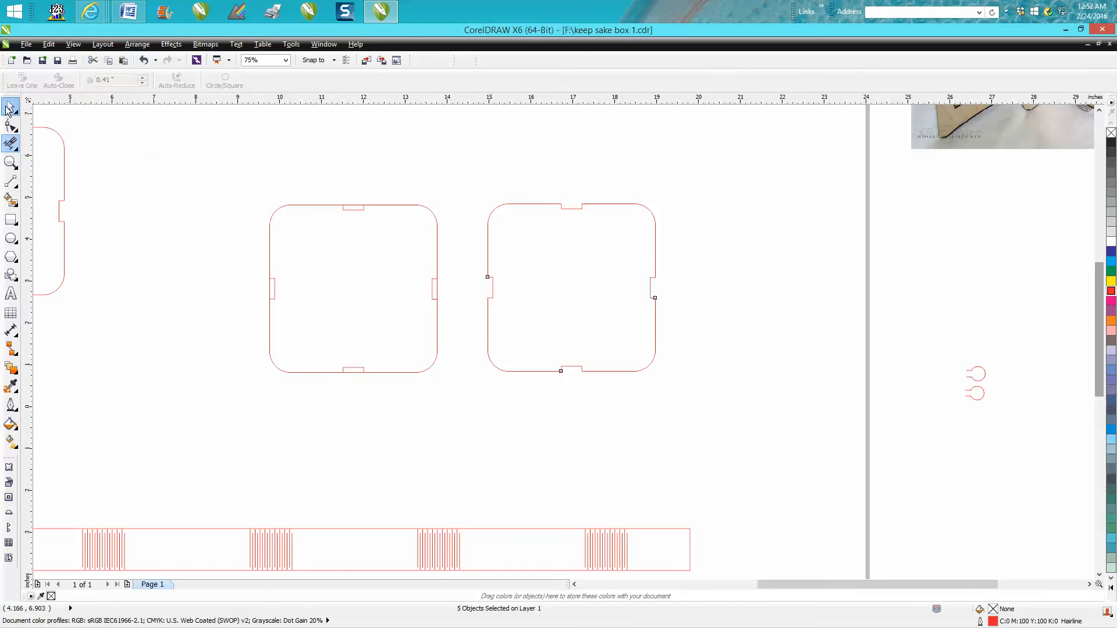
{"action": "left_click_drag", "start_coordinate": [462, 188], "coordinate": [701, 402]}
{"action": "left_click", "coordinate": [137, 45]}
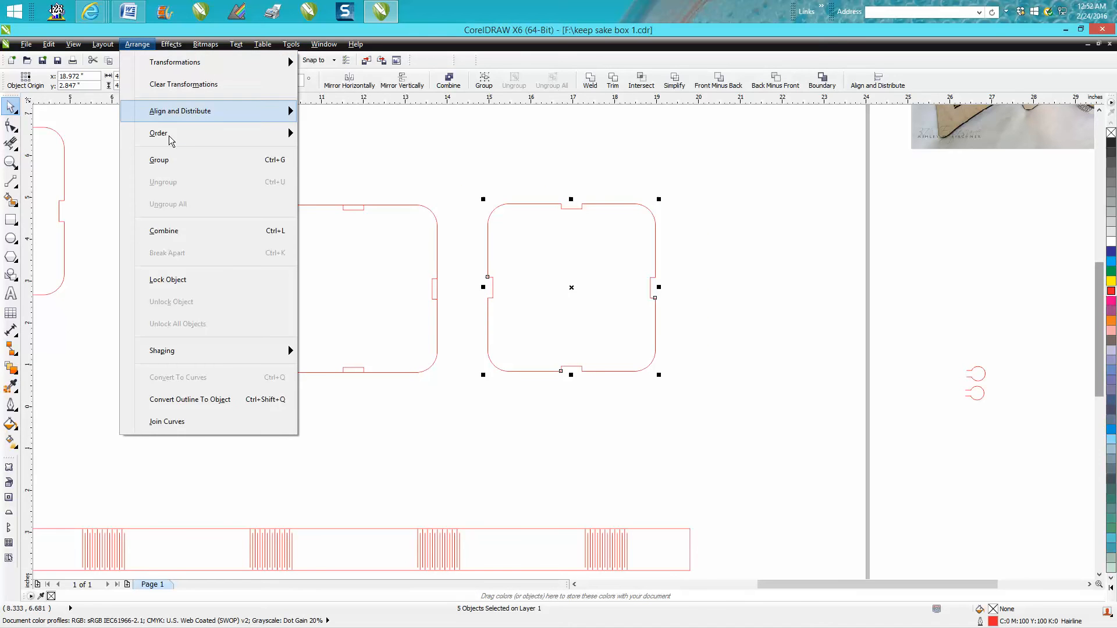
{"action": "left_click", "coordinate": [162, 157]}
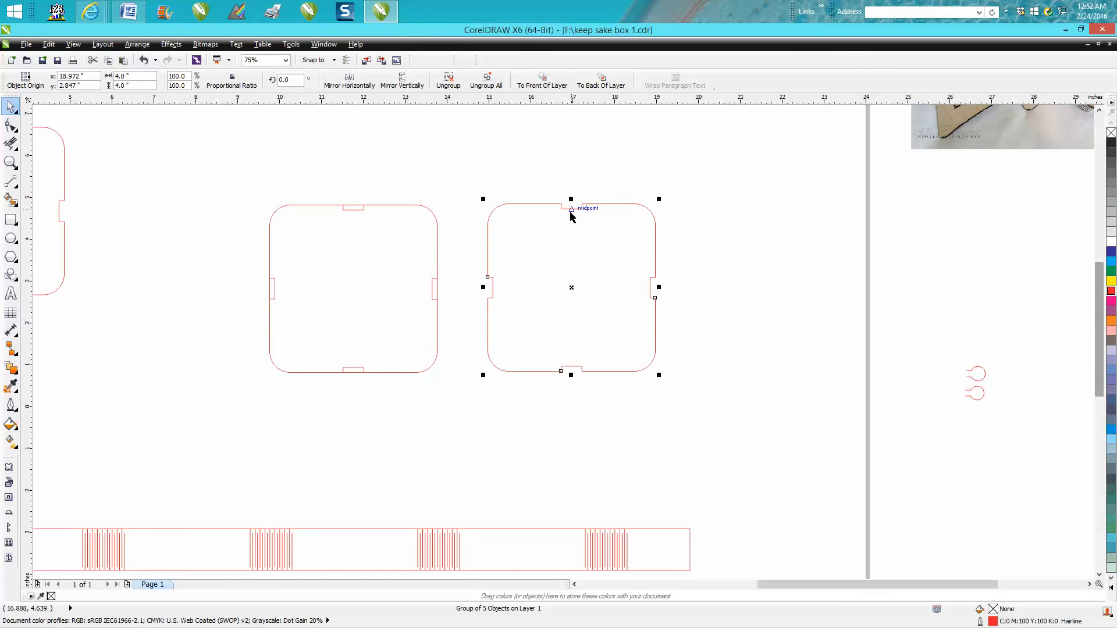
{"action": "left_click_drag", "start_coordinate": [567, 287], "coordinate": [700, 277]}
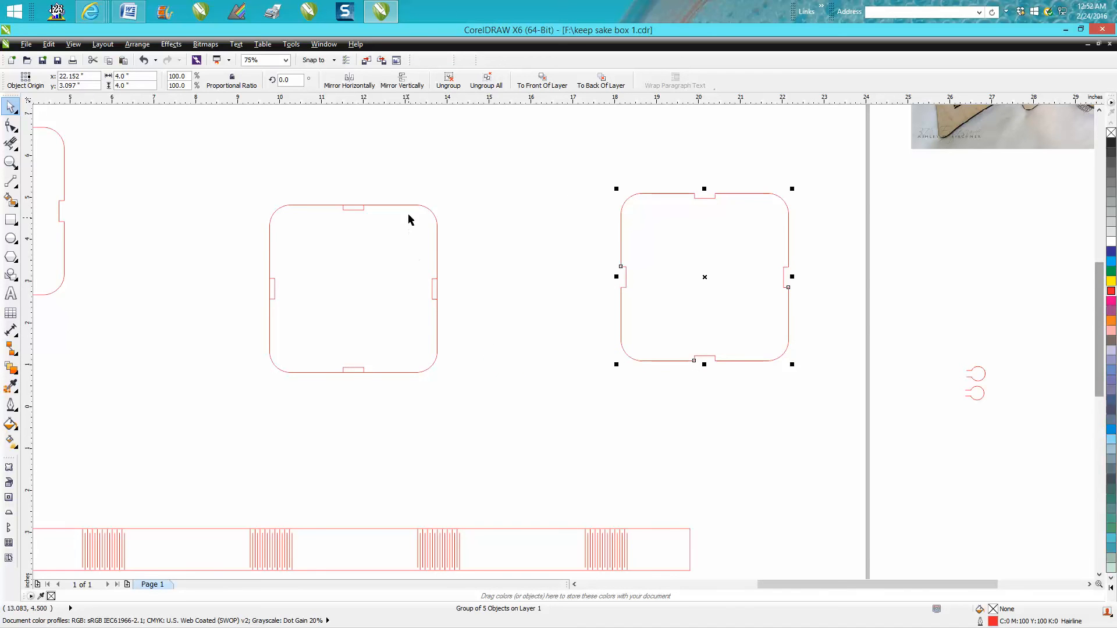
Center the remaining slotted square group on the page.
{"action": "left_click_drag", "start_coordinate": [409, 211], "coordinate": [462, 205]}
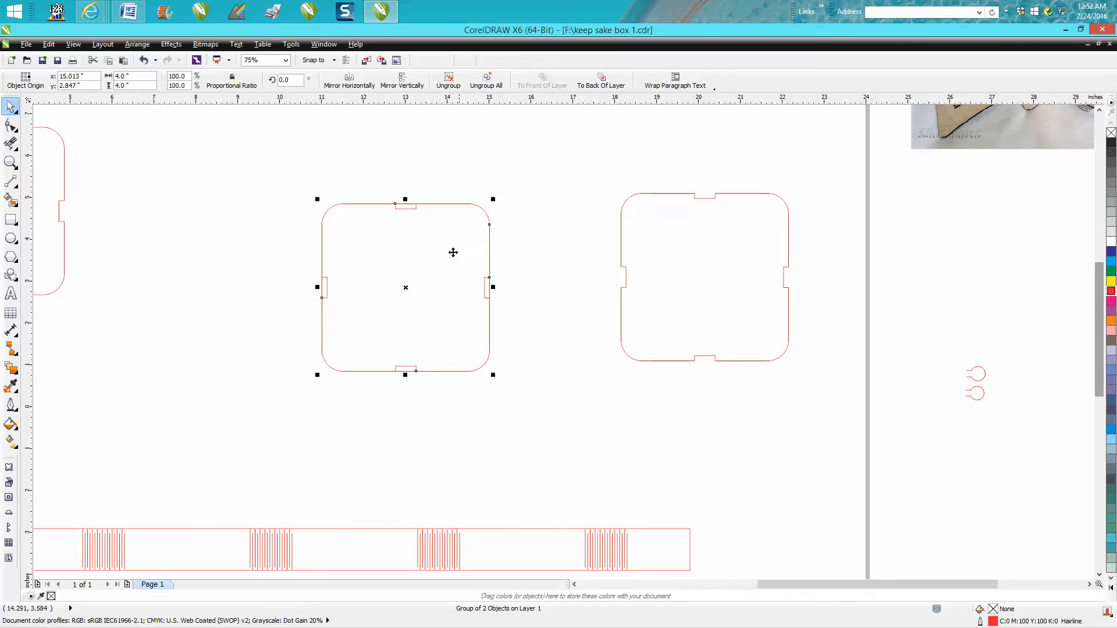
{"action": "key", "text": "p"}
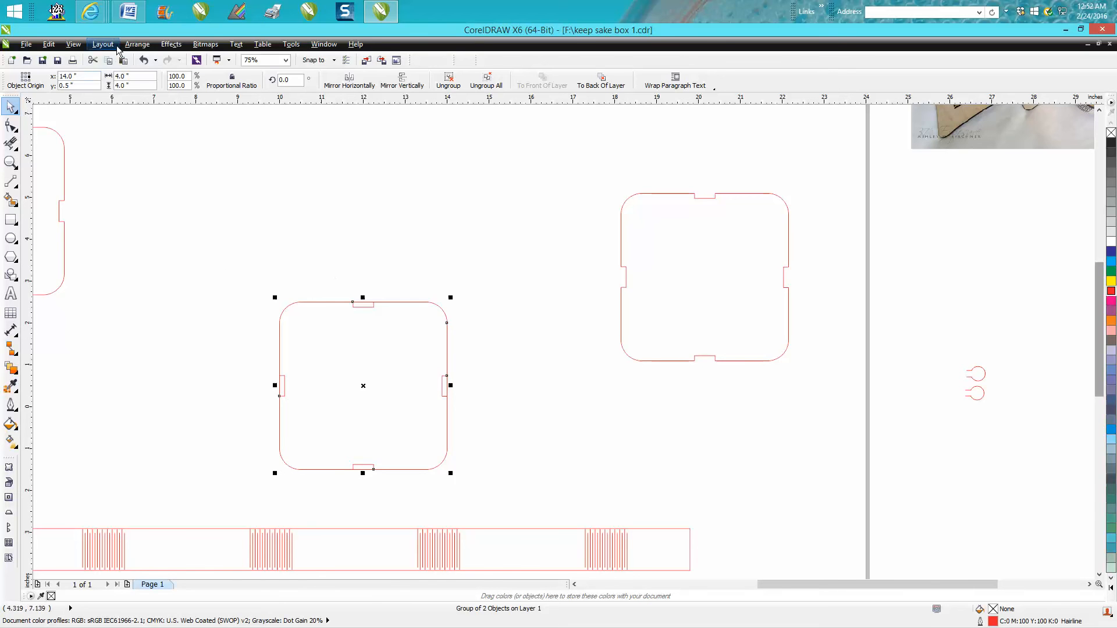
Ungroup the centered square by one level and select the square with its side and bottom slots, excluding the top slot.
{"action": "left_click", "coordinate": [137, 44]}
{"action": "left_click", "coordinate": [175, 184]}
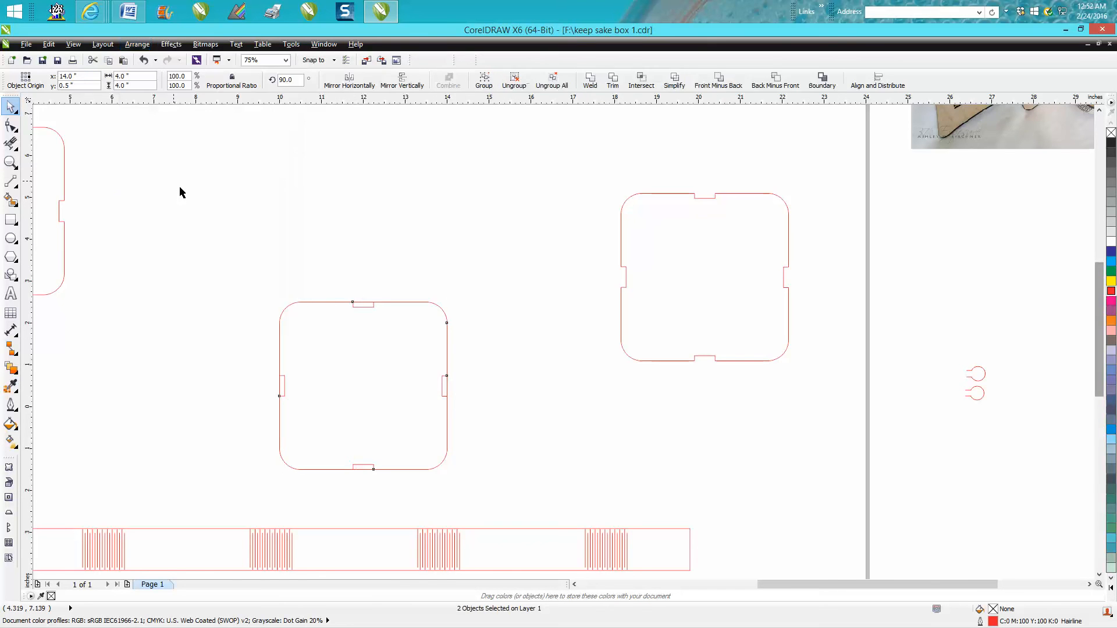
{"action": "left_click", "coordinate": [329, 309]}
{"action": "left_click", "coordinate": [329, 302]}
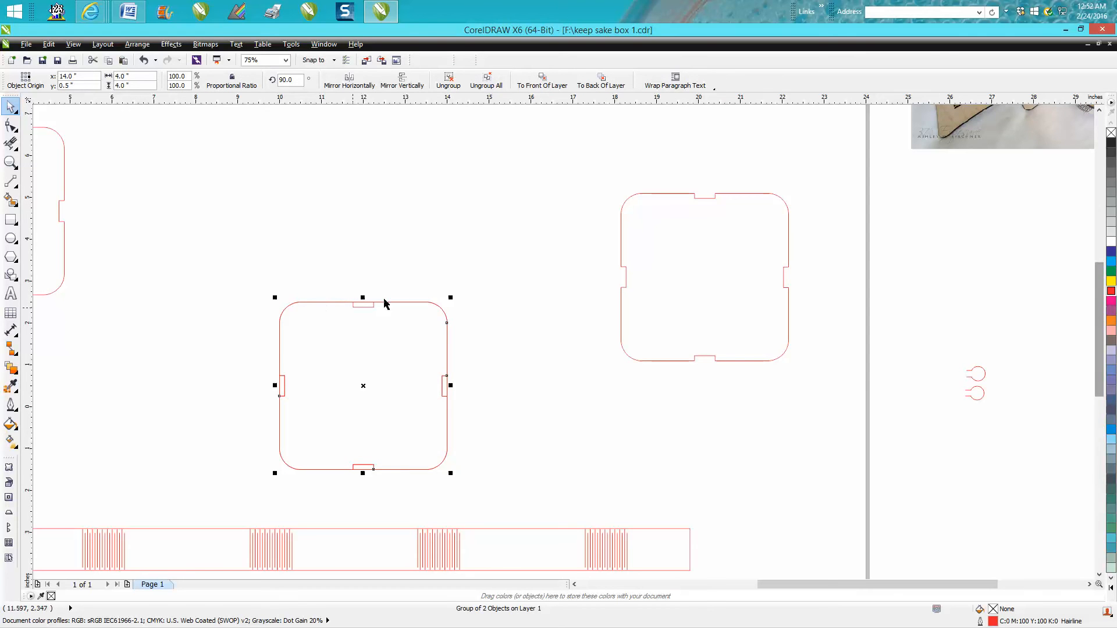
Try to make an enlarged copy of the selected slotted group, 4.5 by 4.5 inches, centered on the page.
{"action": "left_click_drag", "start_coordinate": [452, 299], "coordinate": [468, 280]}
{"action": "left_click_drag", "start_coordinate": [137, 76], "coordinate": [103, 76]}
{"action": "type", "text": "4.5"}
{"action": "left_click_drag", "start_coordinate": [138, 86], "coordinate": [115, 86]}
{"action": "type", "text": "4."}
{"action": "key", "text": "Return"}
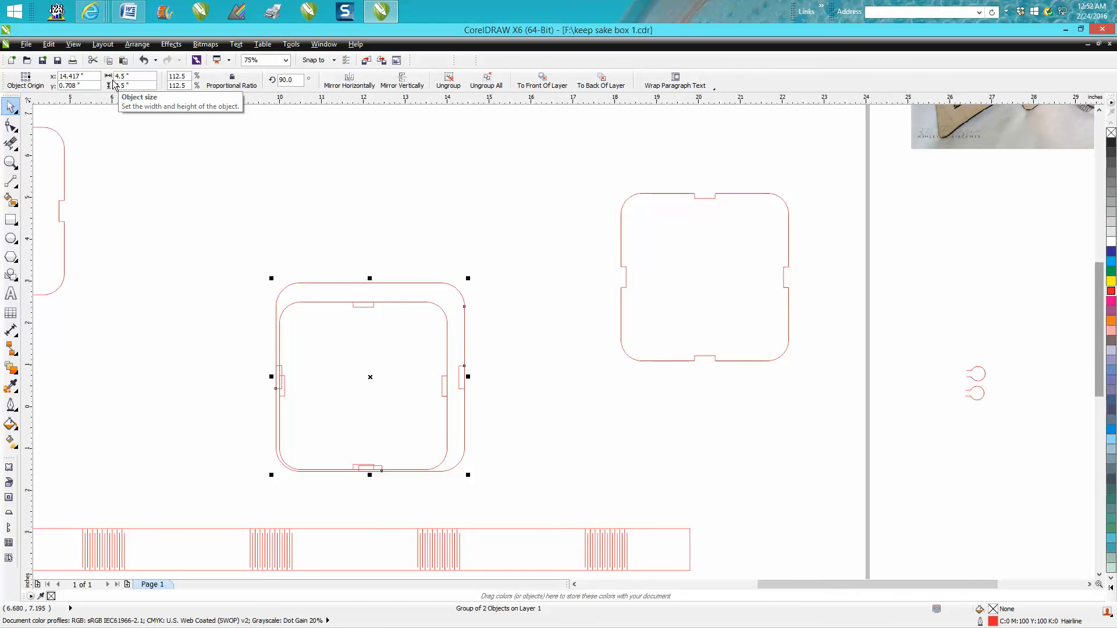
{"action": "key", "text": "p"}
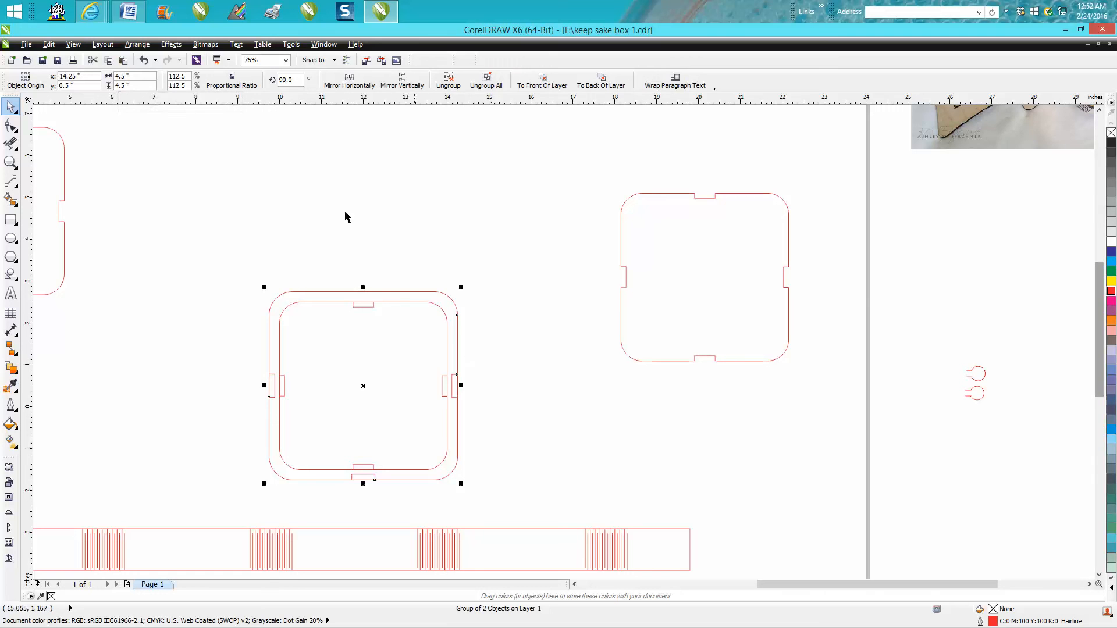
Undo the enlarged copy of the slotted group and clear the selection.
{"action": "left_click", "coordinate": [143, 60]}
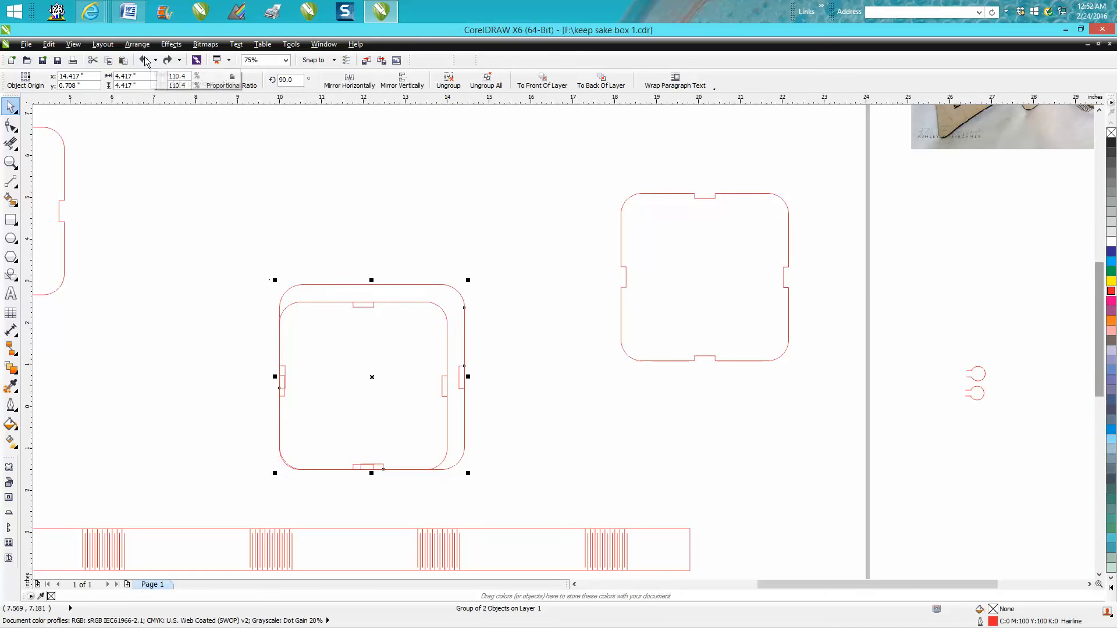
{"action": "left_click", "coordinate": [146, 61]}
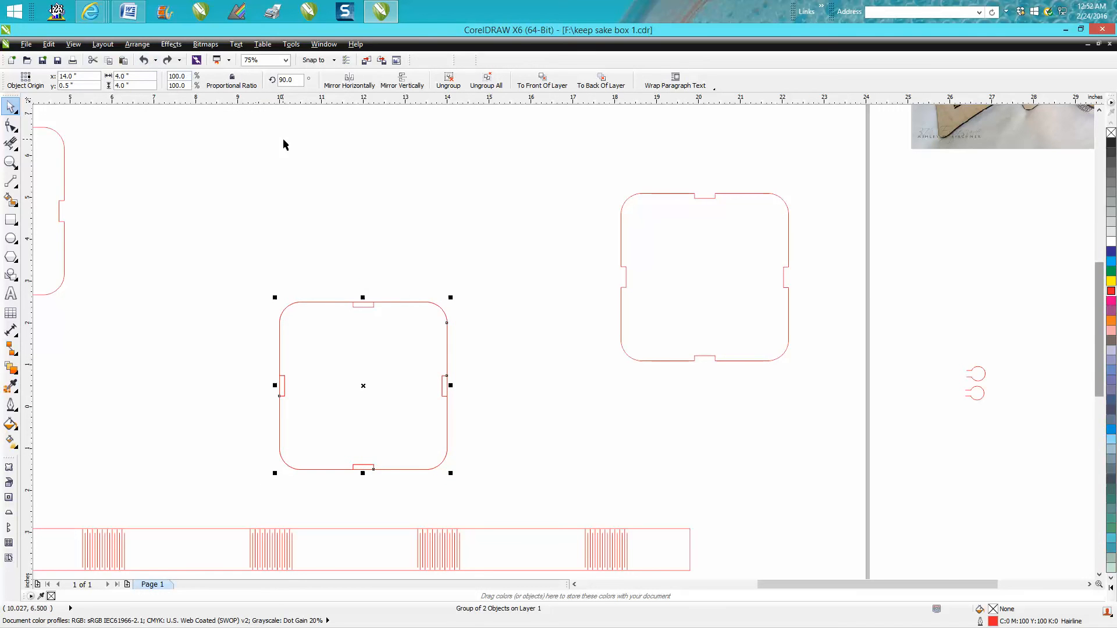
{"action": "left_click", "coordinate": [351, 275]}
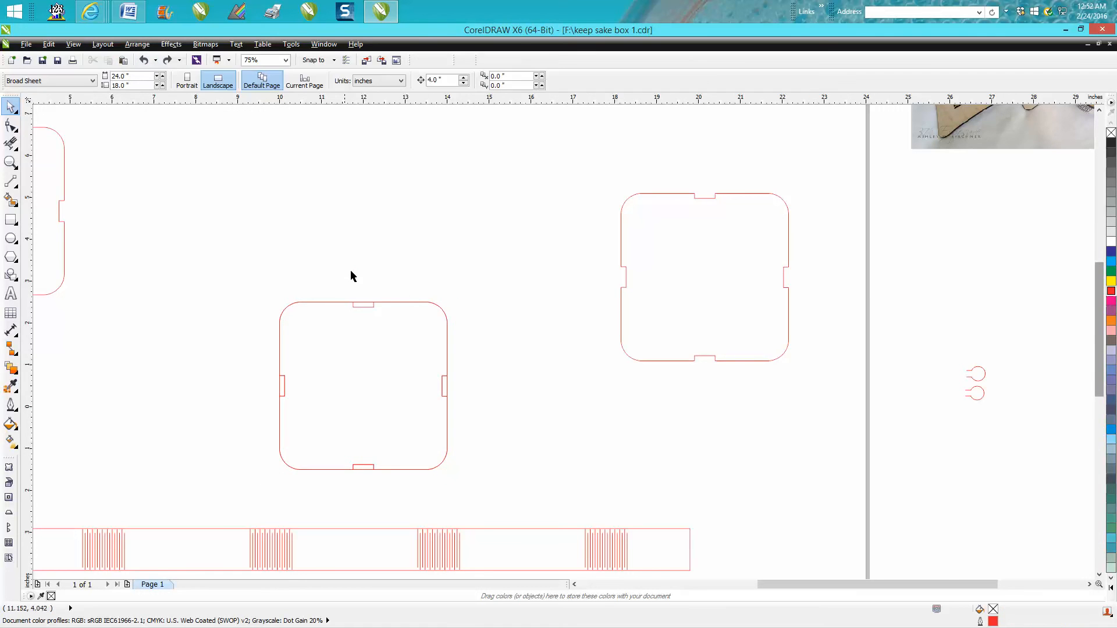
Move the duplicate slotted group off the centered square and delete it.
{"action": "left_click", "coordinate": [364, 470]}
{"action": "left_click_drag", "start_coordinate": [364, 386], "coordinate": [283, 239]}
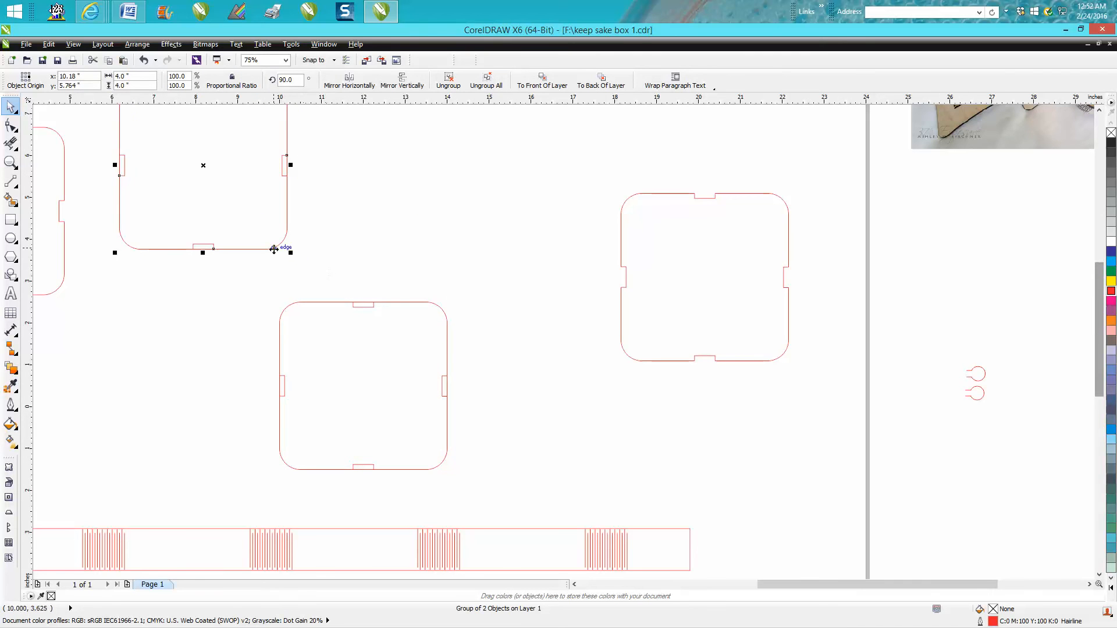
{"action": "key", "text": "Delete"}
Ungroup the centered square and its four slots completely, and select only the rounded square.
{"action": "left_click_drag", "start_coordinate": [251, 281], "coordinate": [494, 502]}
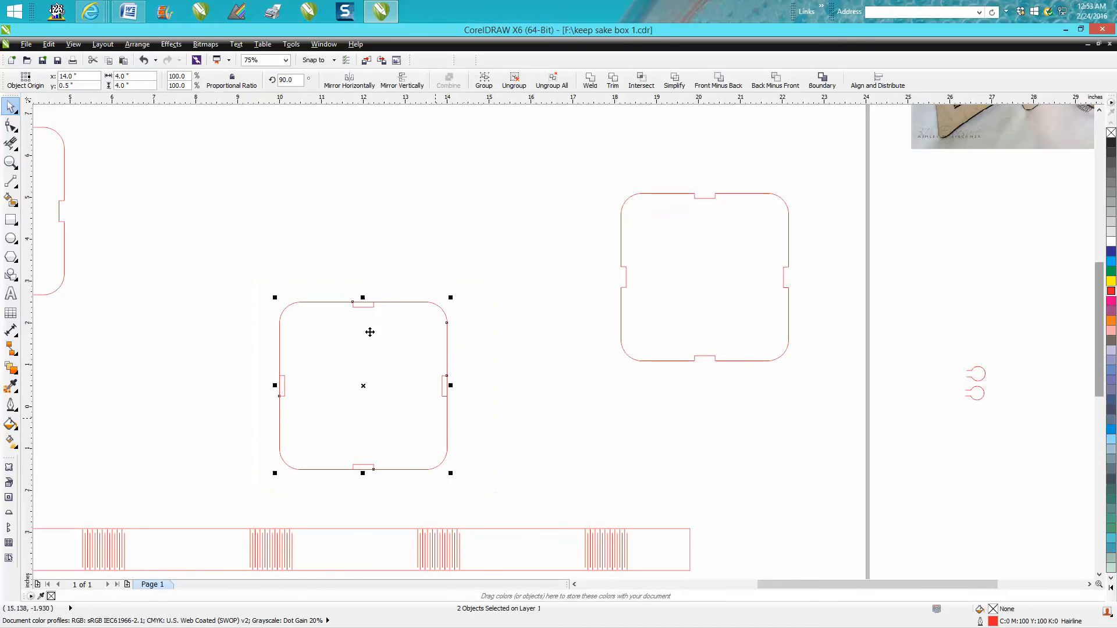
{"action": "left_click", "coordinate": [150, 50]}
{"action": "left_click", "coordinate": [186, 205]}
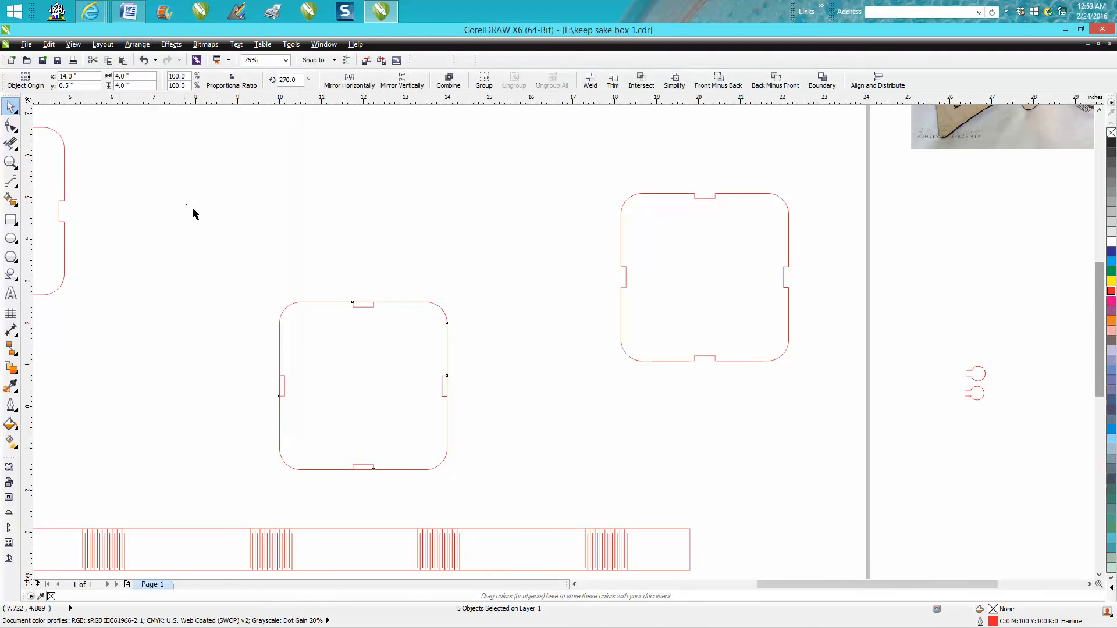
{"action": "left_click", "coordinate": [193, 210]}
{"action": "left_click", "coordinate": [319, 303]}
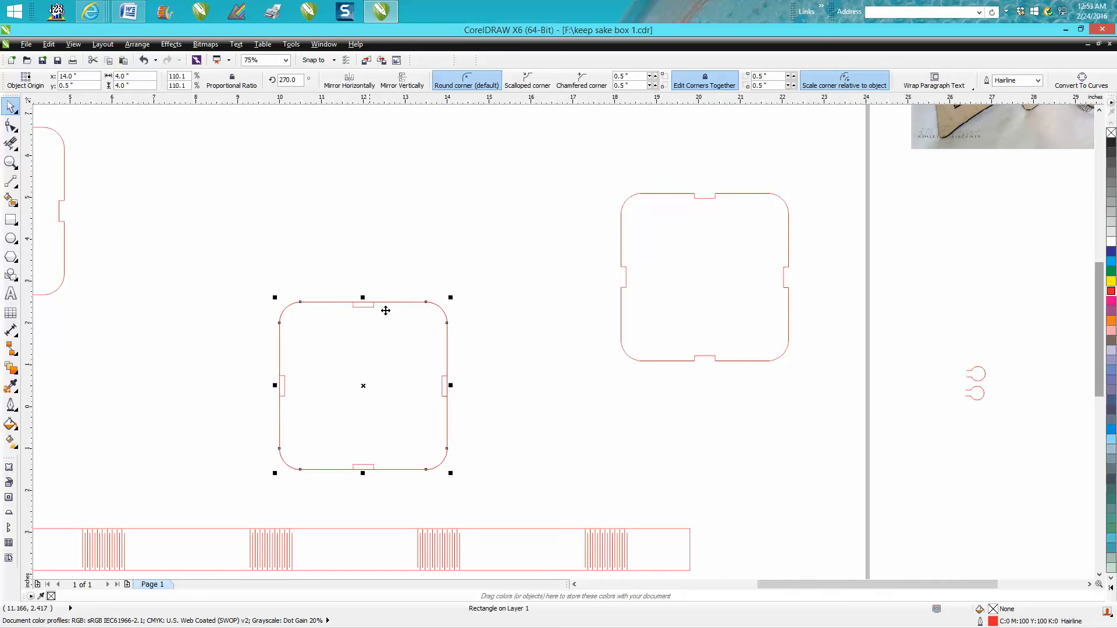
Make an enlarged copy of the rounded square, size it 4.5 by 4.5 inches, and center it on the page.
{"action": "left_click_drag", "start_coordinate": [451, 299], "coordinate": [474, 281]}
{"action": "double_click", "coordinate": [131, 76]}
{"action": "type", "text": "4.5"}
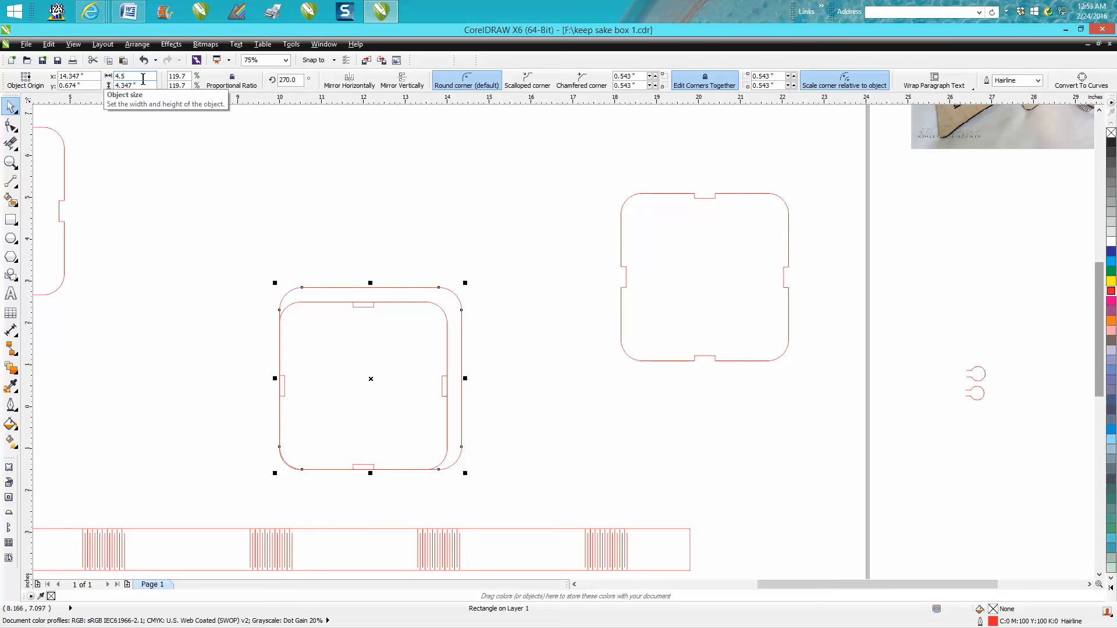
{"action": "key", "text": "Return"}
{"action": "double_click", "coordinate": [133, 86]}
{"action": "type", "text": "4"}
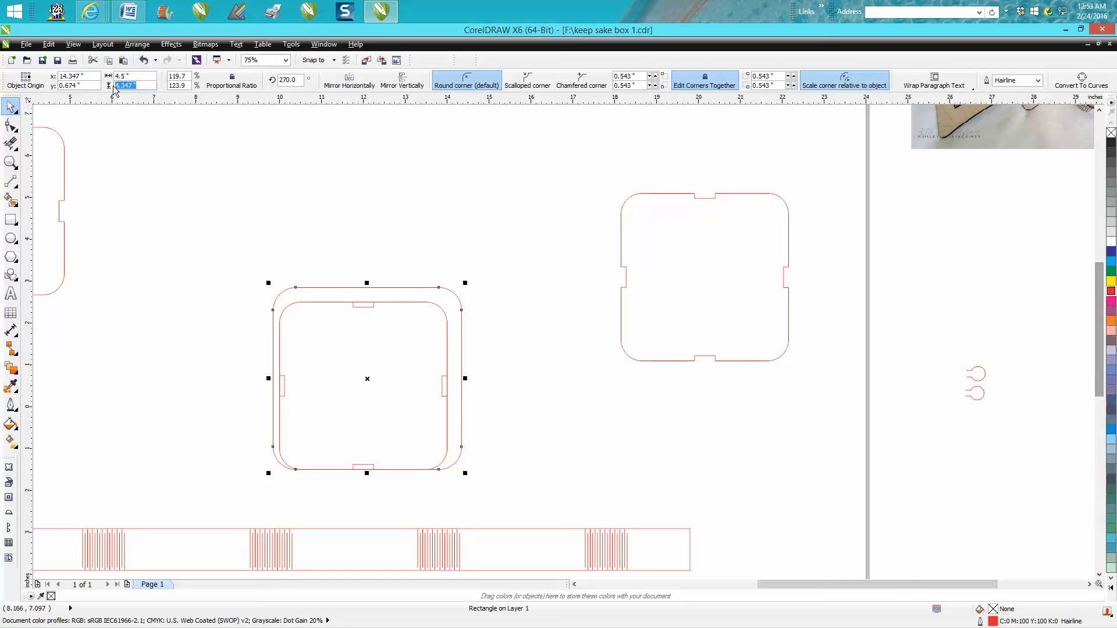
{"action": "type", "text": ".5"}
{"action": "key", "text": "Return"}
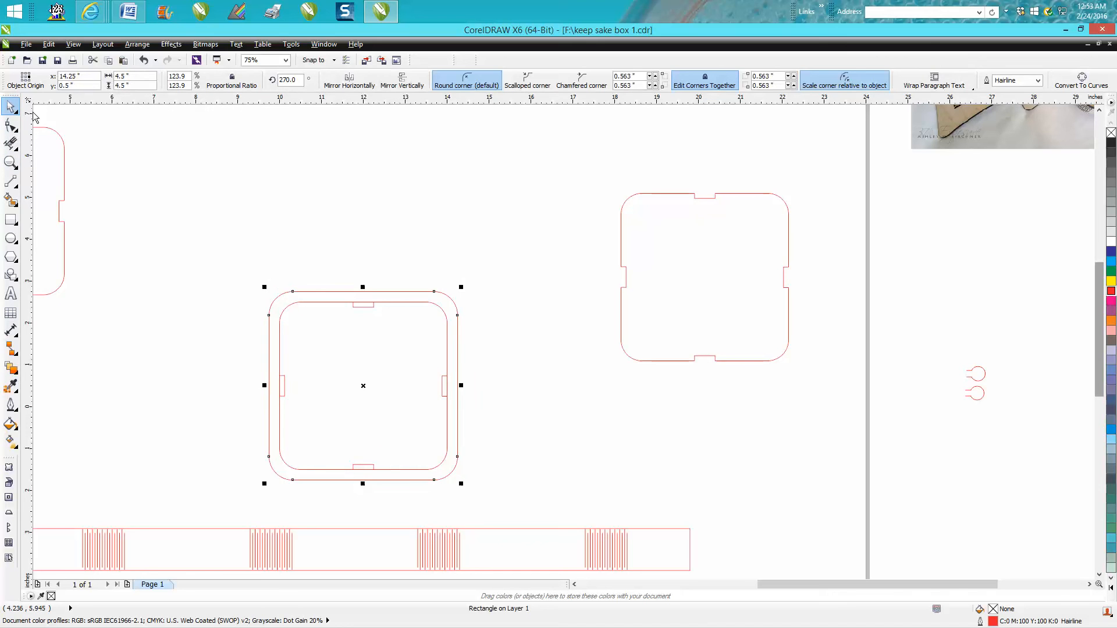
Delete the inner 4-inch rounded square, keeping the four slots inside the larger square.
{"action": "left_click", "coordinate": [195, 224]}
{"action": "left_click", "coordinate": [321, 302]}
{"action": "key", "text": "Delete"}
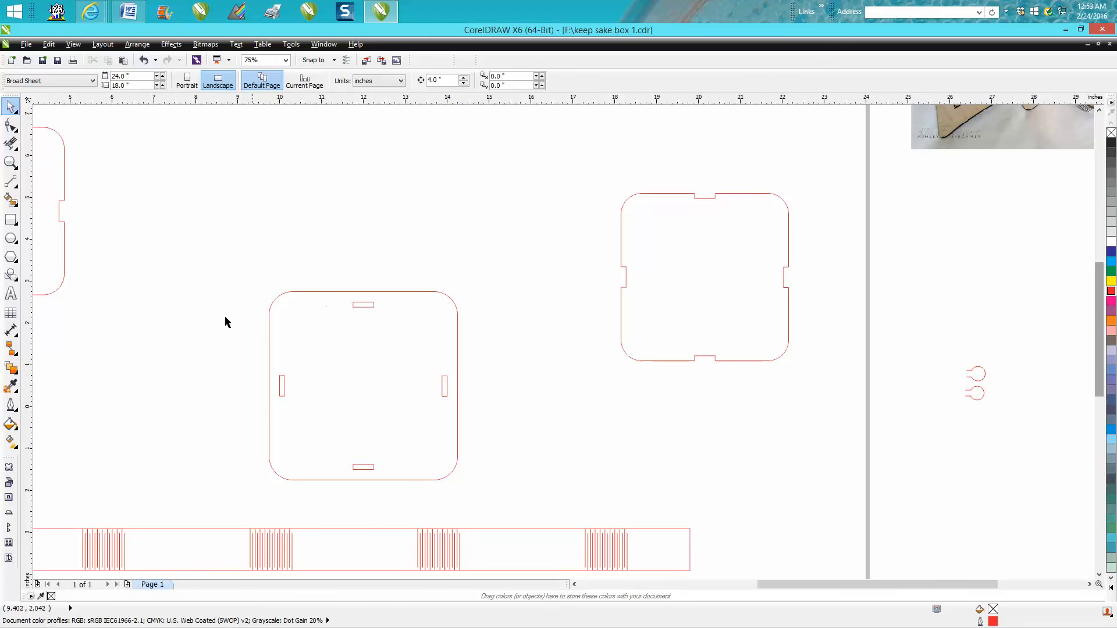
Group the 4.5-inch square with its four slots and move the group about 3.6 inches right and 2.5 inches up, beside the notched square.
{"action": "left_click_drag", "start_coordinate": [232, 283], "coordinate": [499, 491]}
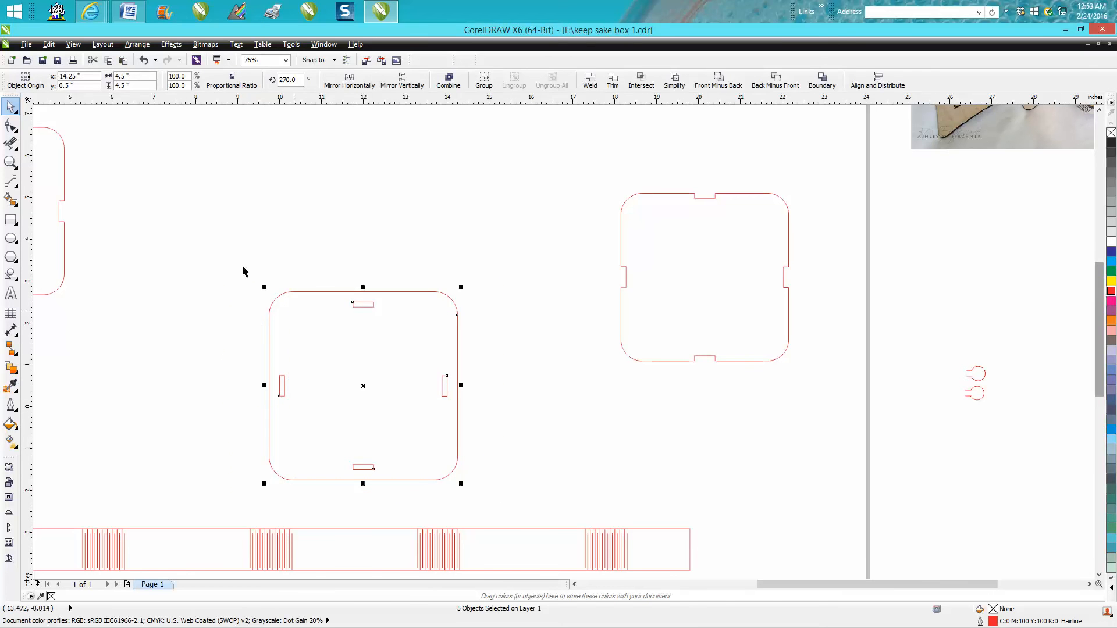
{"action": "left_click", "coordinate": [138, 45]}
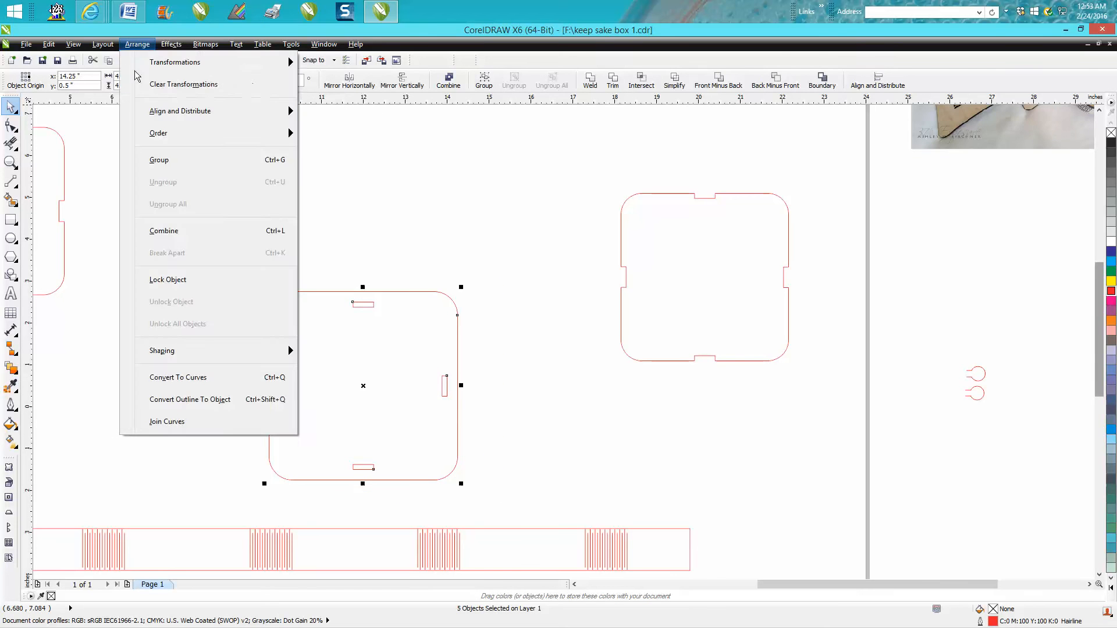
{"action": "left_click", "coordinate": [161, 157]}
{"action": "left_click_drag", "start_coordinate": [364, 385], "coordinate": [514, 281]}
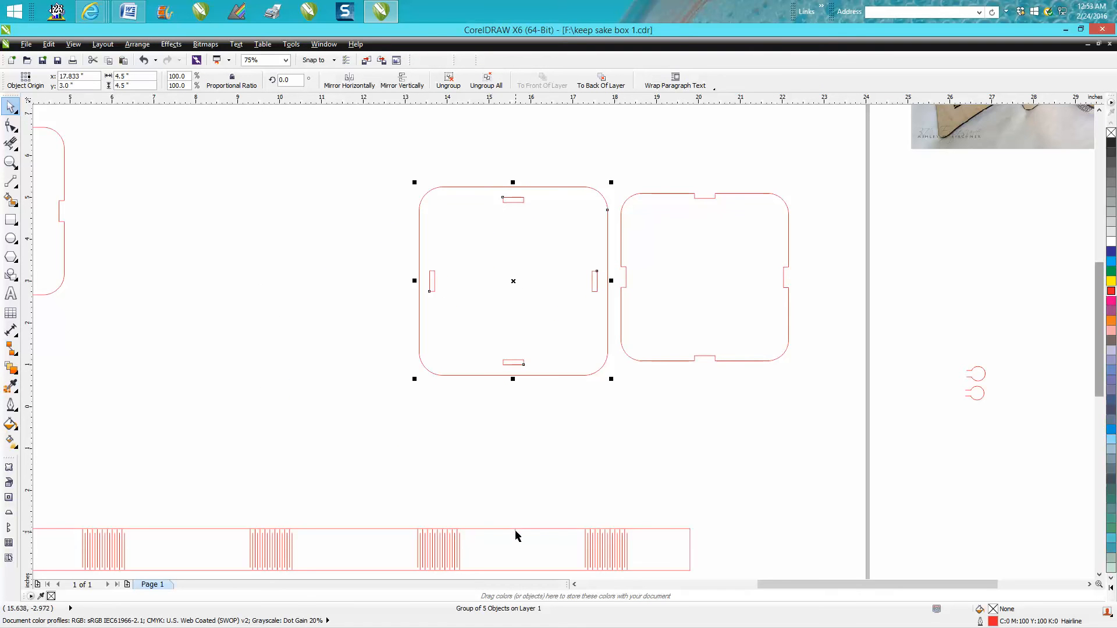